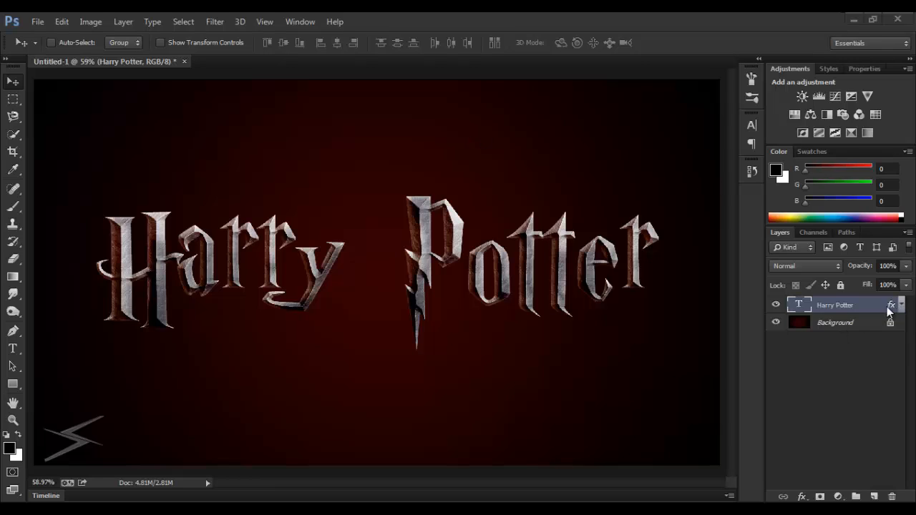
# - Remove all existing effects from the Harry Potter text layer and open its layer style settings
pyautogui.moveTo(880, 314); pyautogui.dragTo(893, 497)
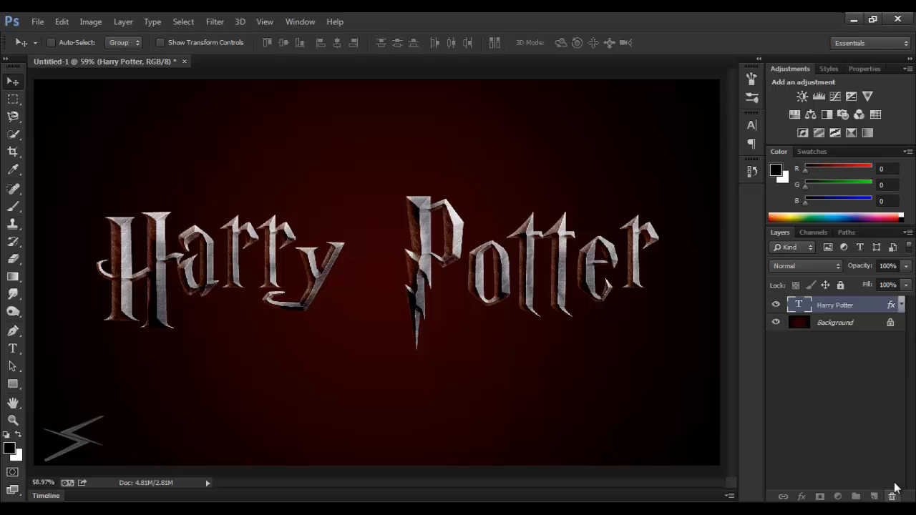
pyautogui.moveTo(892, 305); pyautogui.dragTo(892, 497)
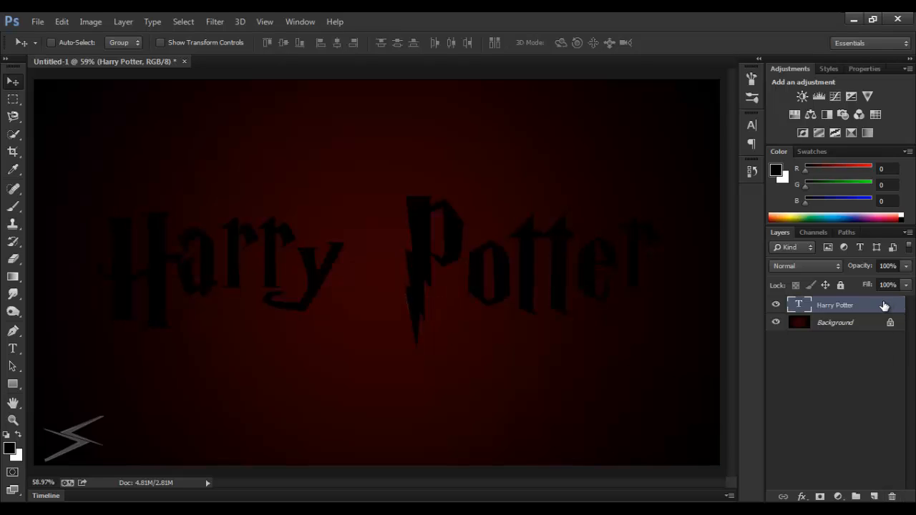
pyautogui.doubleClick(883, 306)
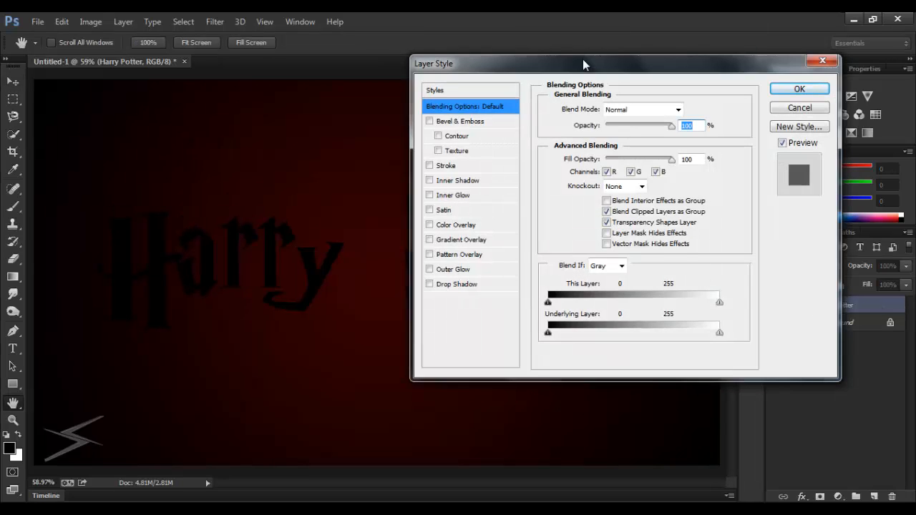
pyautogui.moveTo(587, 63); pyautogui.dragTo(659, 107)
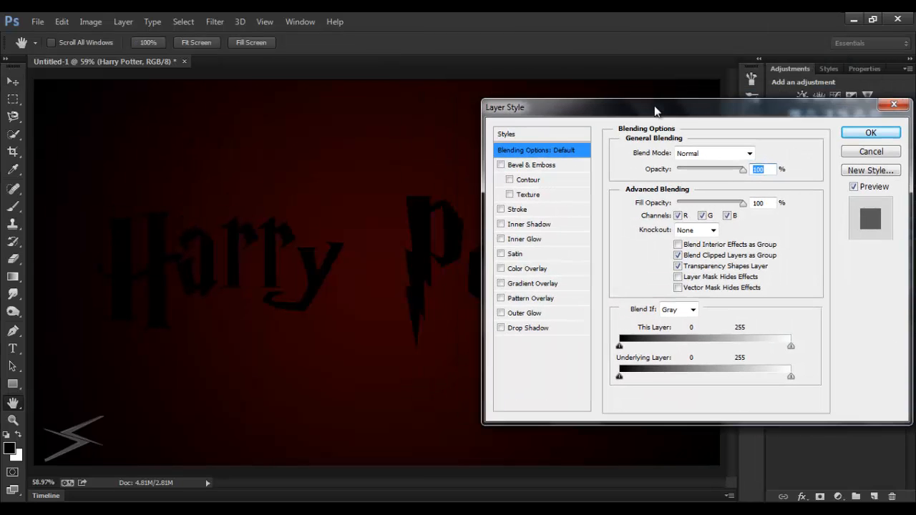
# - Add a Gradient Overlay to the text and set the gradient's starting color stop to e9e9e9
pyautogui.click(566, 284)
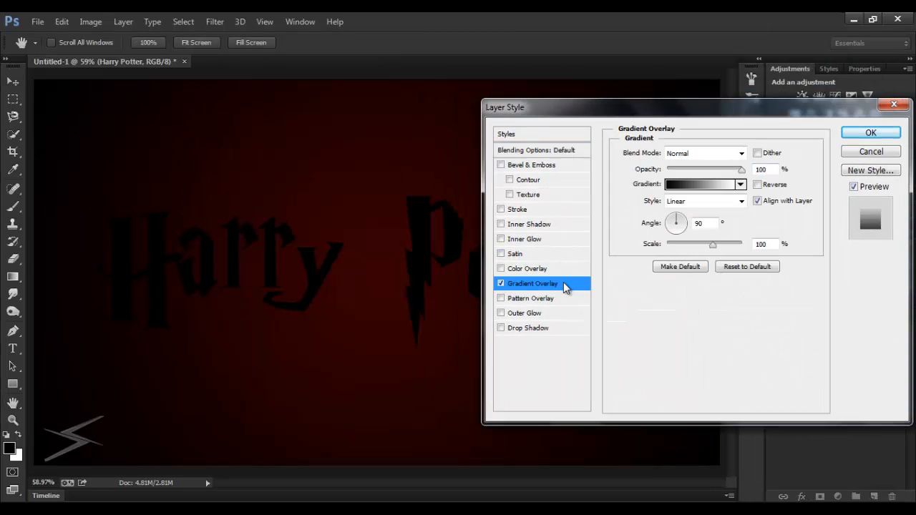
pyautogui.click(701, 184)
pyautogui.click(548, 327)
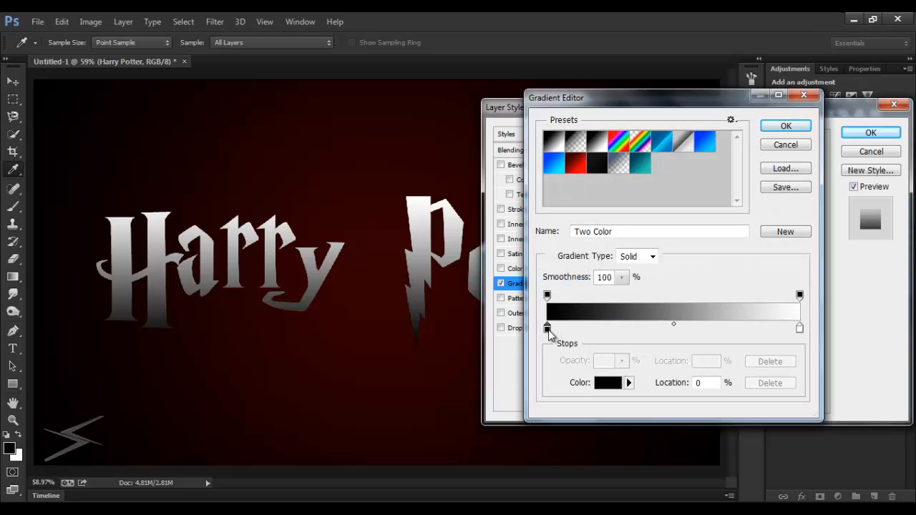
pyautogui.doubleClick(548, 327)
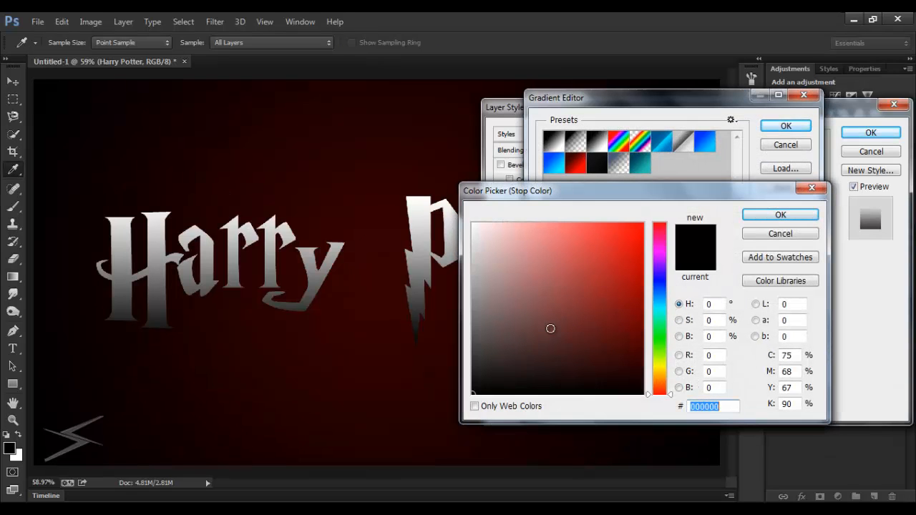
pyautogui.write('e9e9')
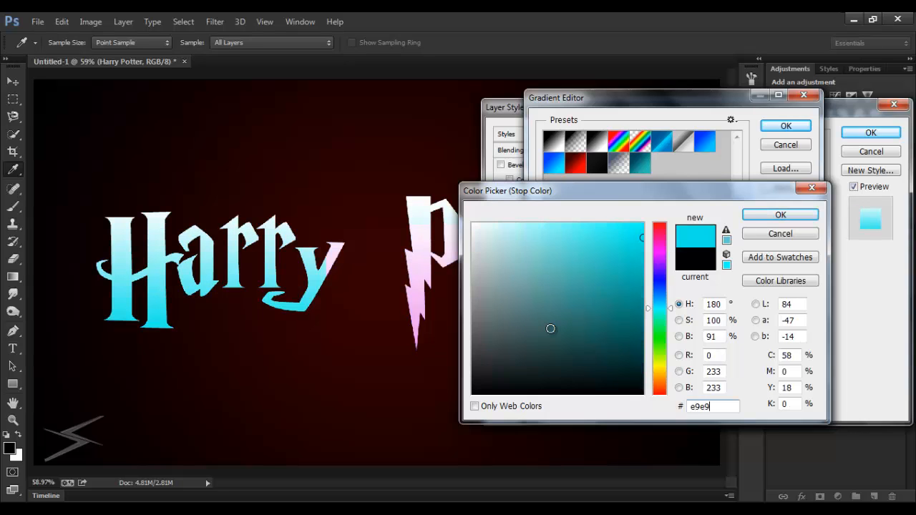
pyautogui.write('e9')
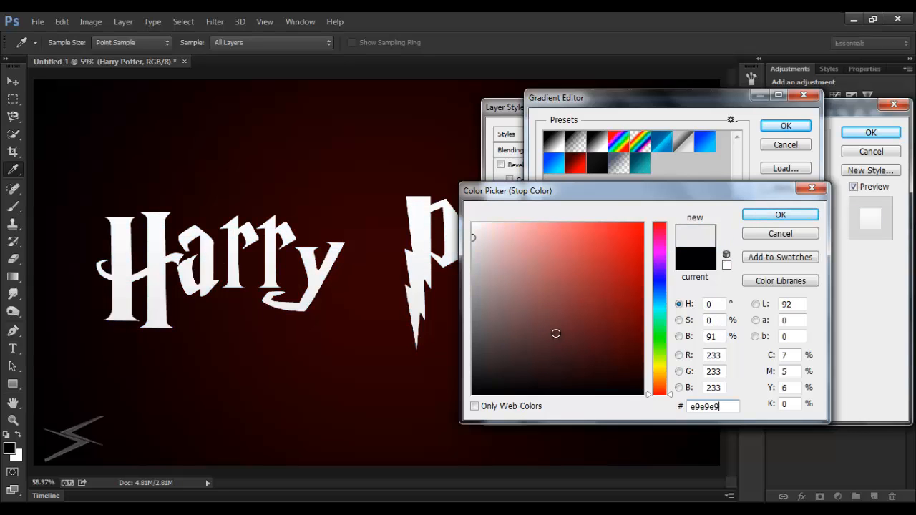
pyautogui.click(761, 216)
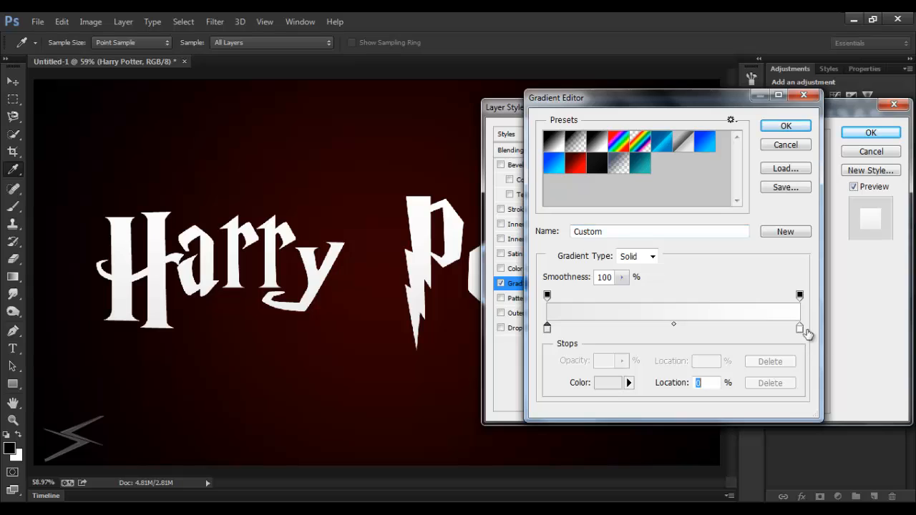
# - Set the overlay gradient's end color stop to e6e6e9 and accept the gradient
pyautogui.doubleClick(799, 331)
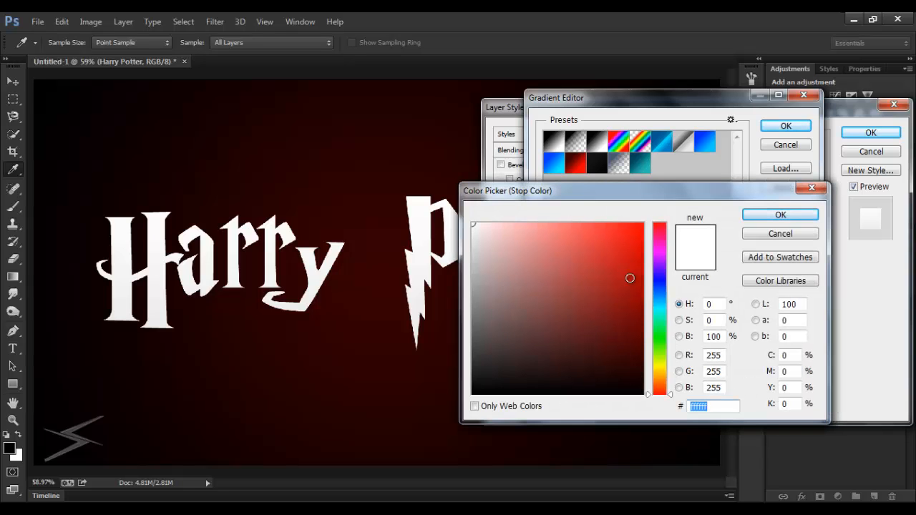
pyautogui.write('e6e6')
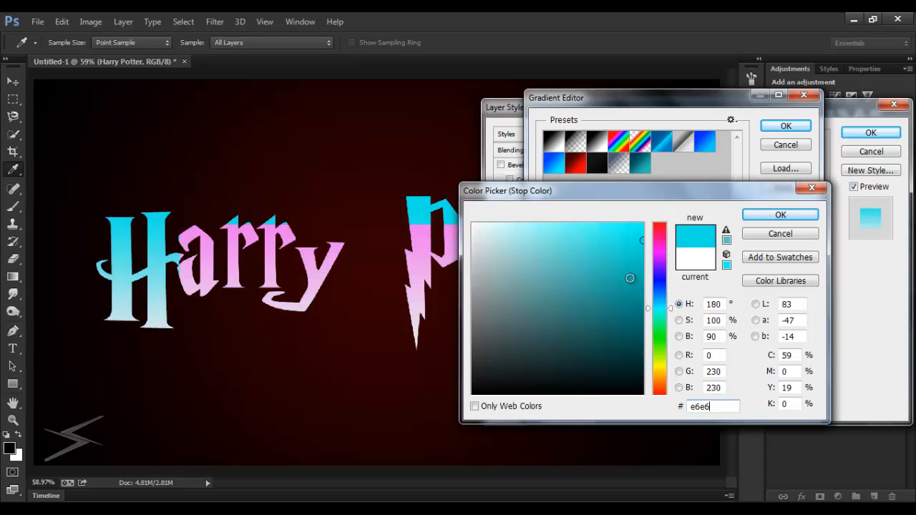
pyautogui.write('e6')
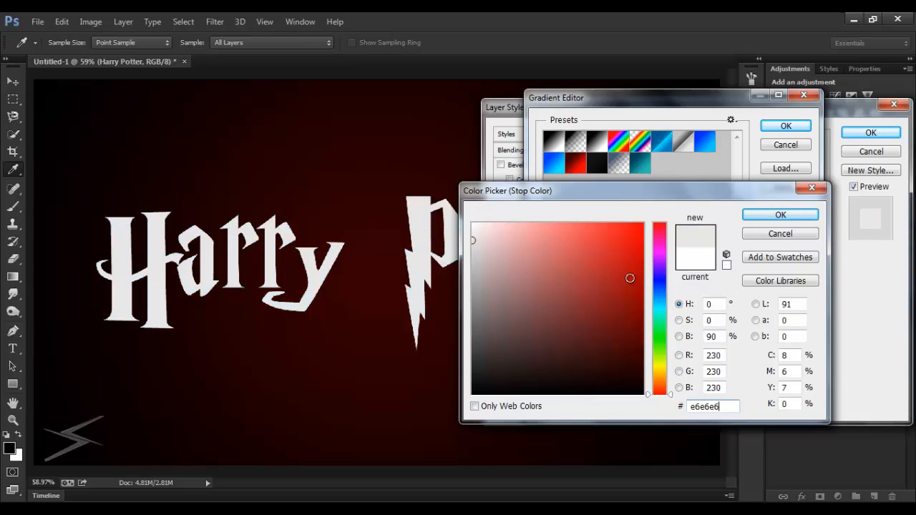
pyautogui.press('BackSpace')
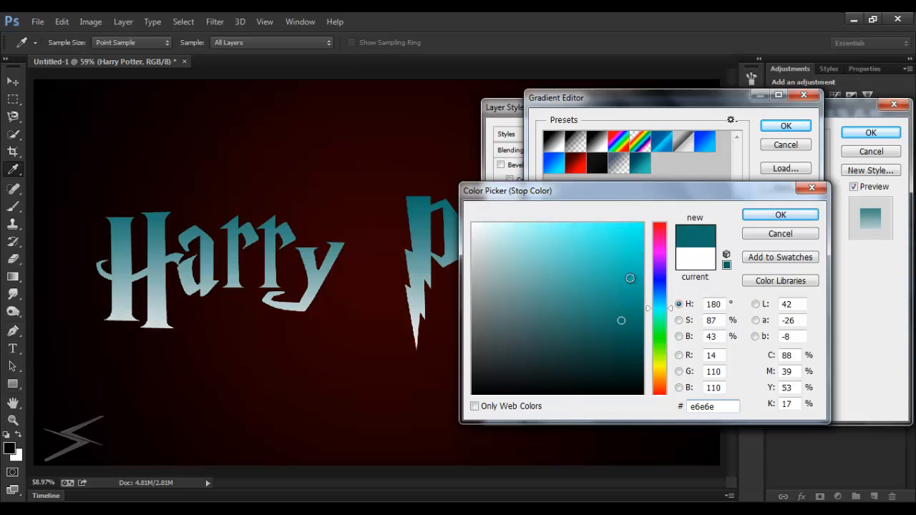
pyautogui.write('9')
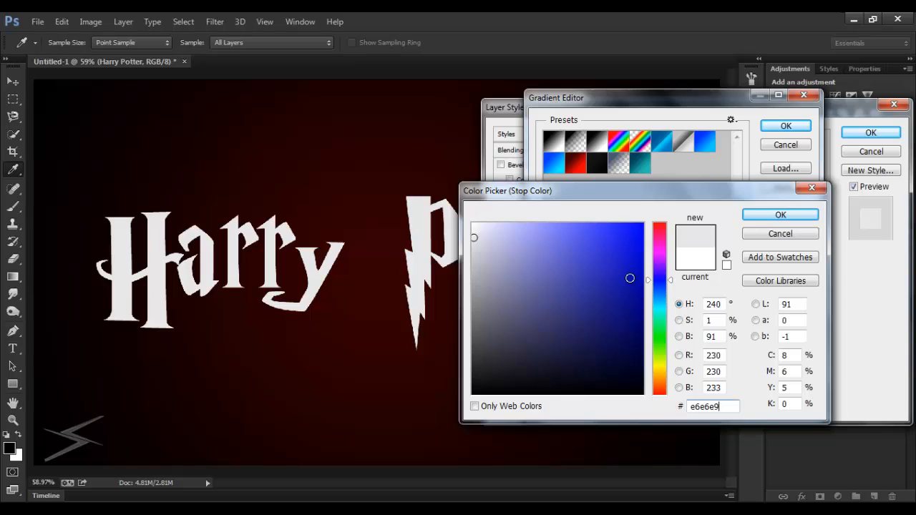
pyautogui.click(774, 216)
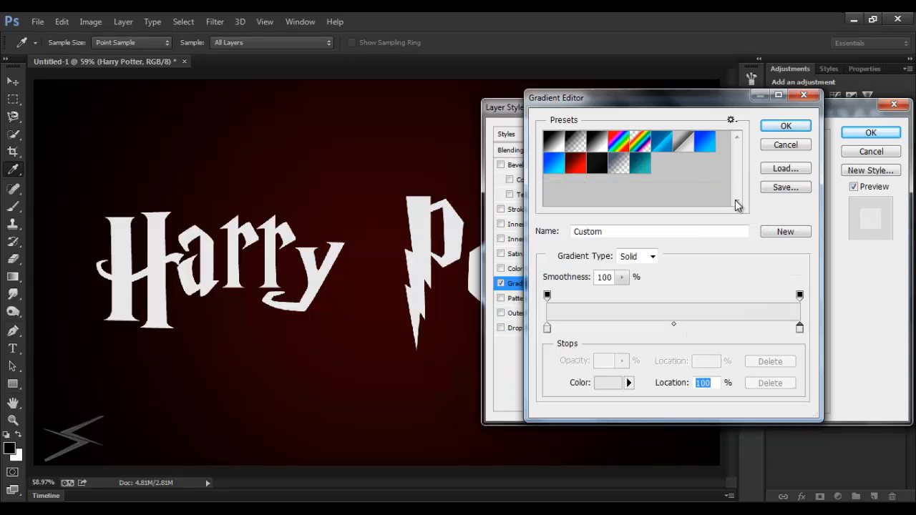
pyautogui.click(786, 127)
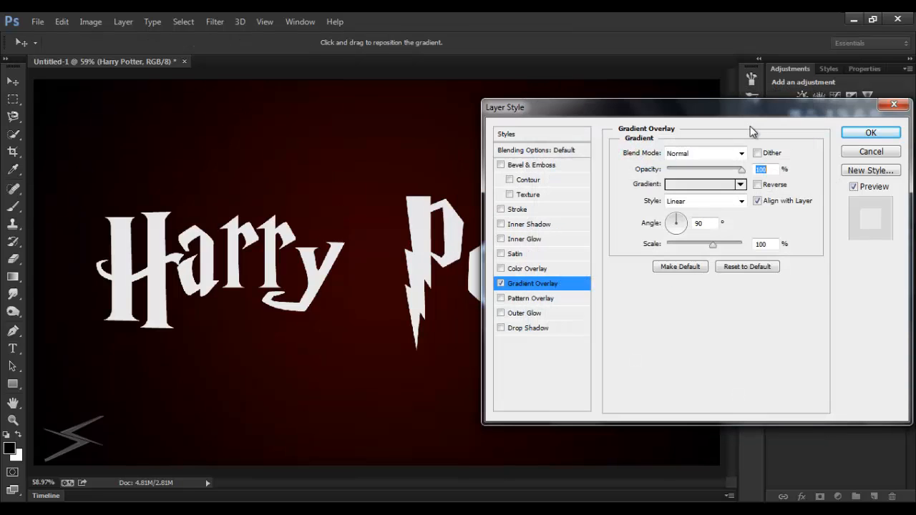
# - Add a Bevel & Emboss effect with the Chisel Hard technique, 200% depth and 30 px size
pyautogui.click(563, 162)
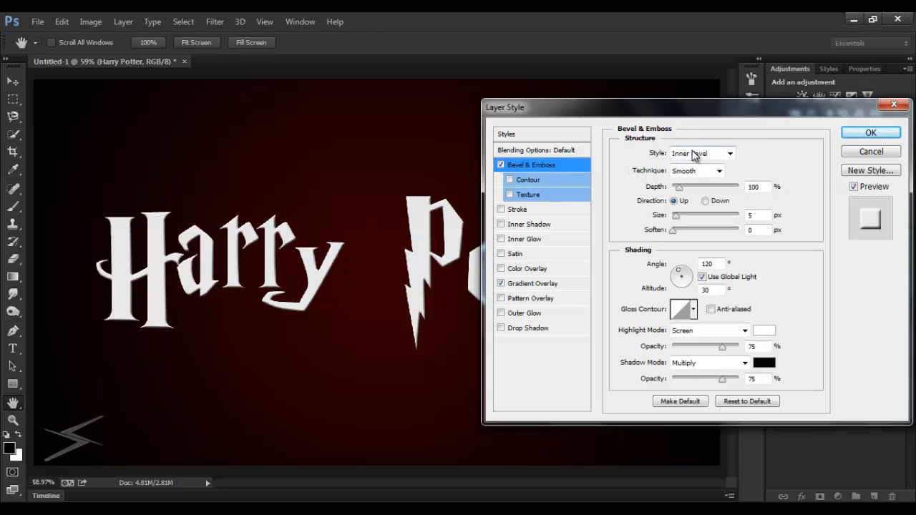
pyautogui.click(719, 171)
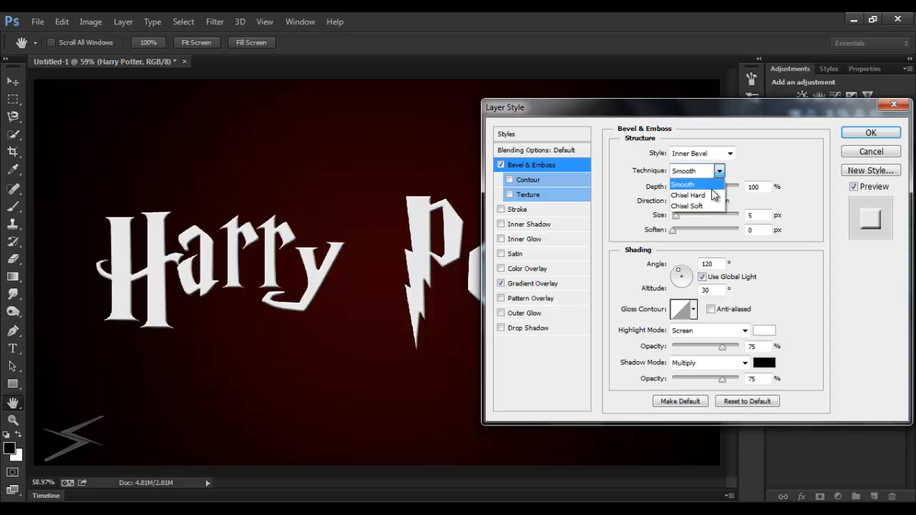
pyautogui.click(713, 195)
pyautogui.press('Tab')
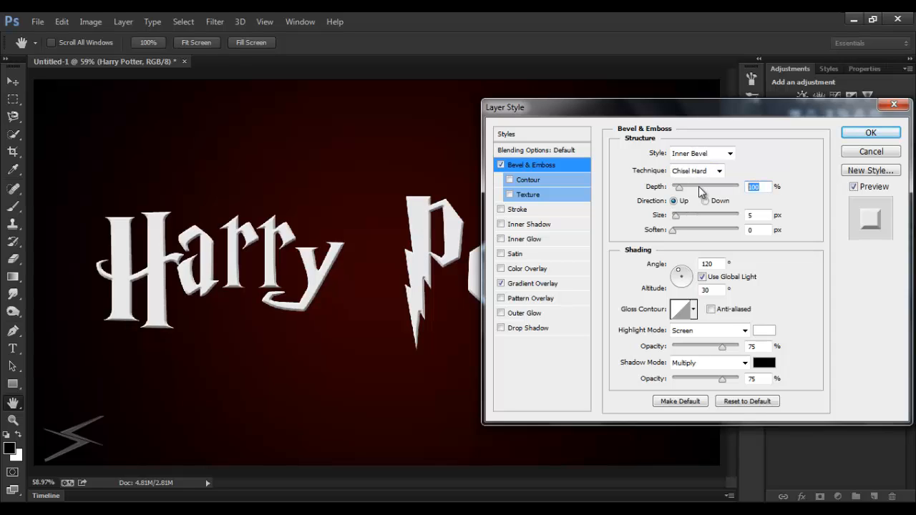
pyautogui.write('200')
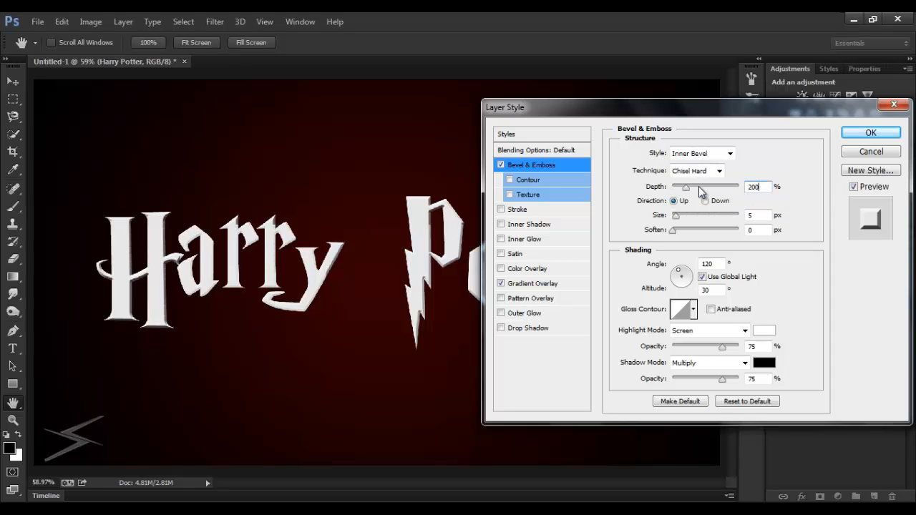
pyautogui.press('Tab')
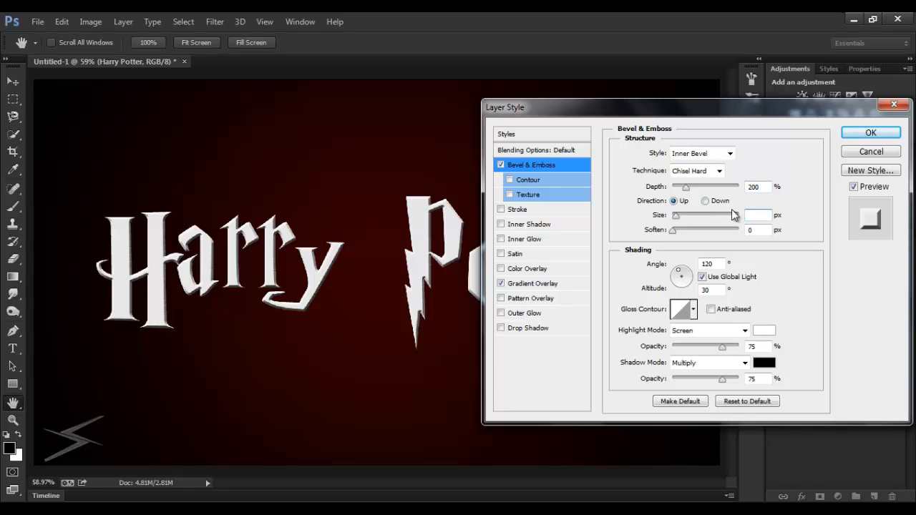
pyautogui.write('30')
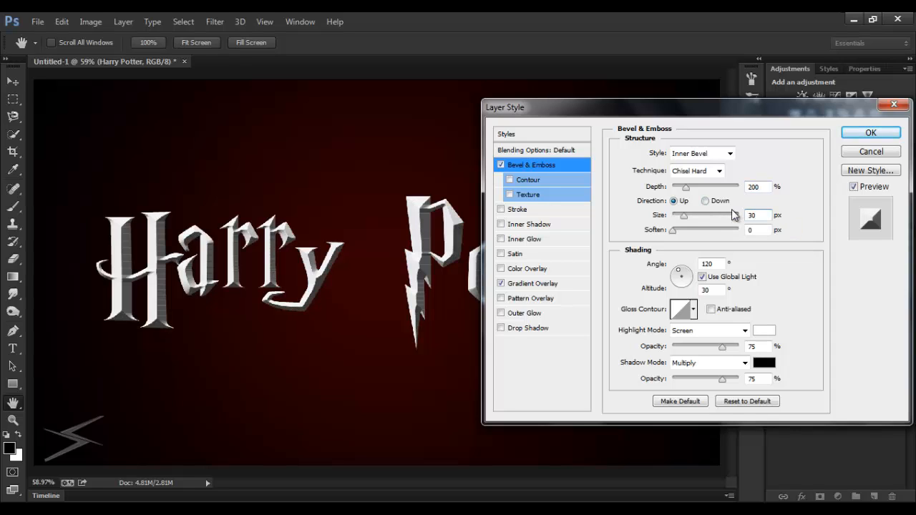
# - Turn off global light for the bevel and set its shading angle to 40° and altitude to 58°
pyautogui.click(701, 277)
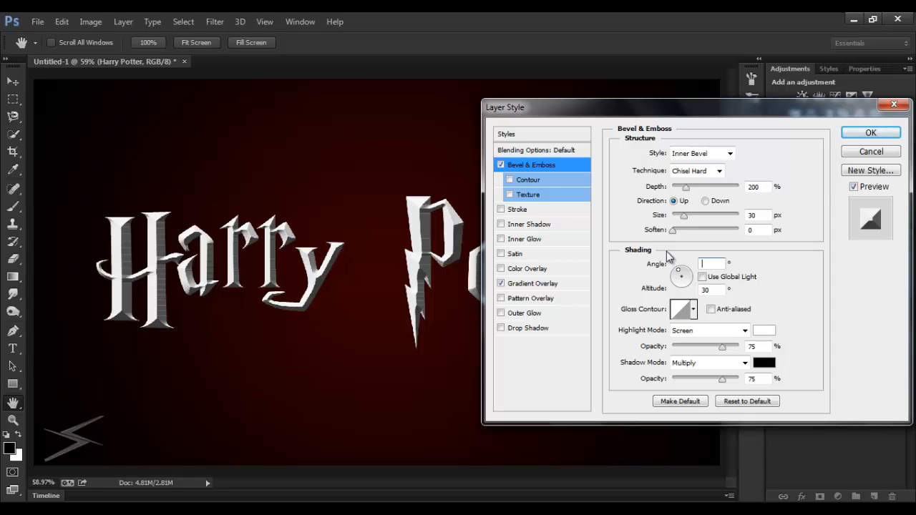
pyautogui.write('40')
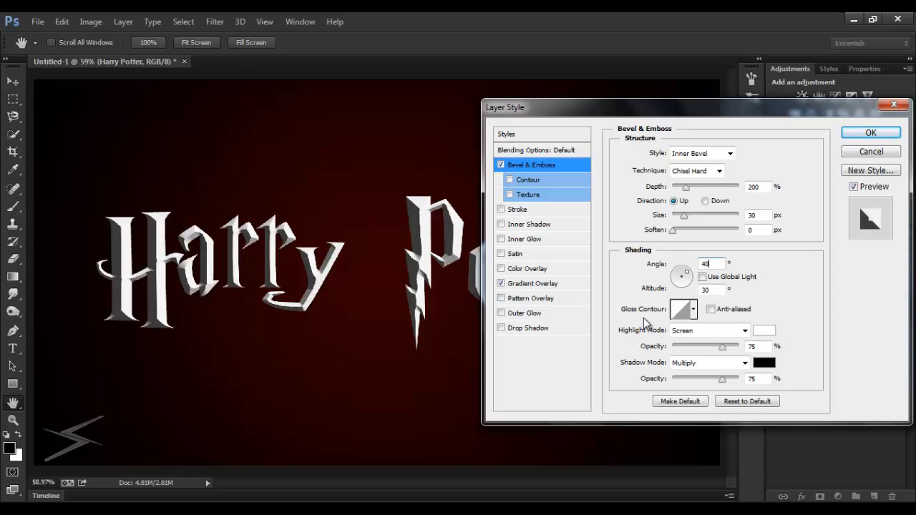
pyautogui.press('Tab')
pyautogui.write('58')
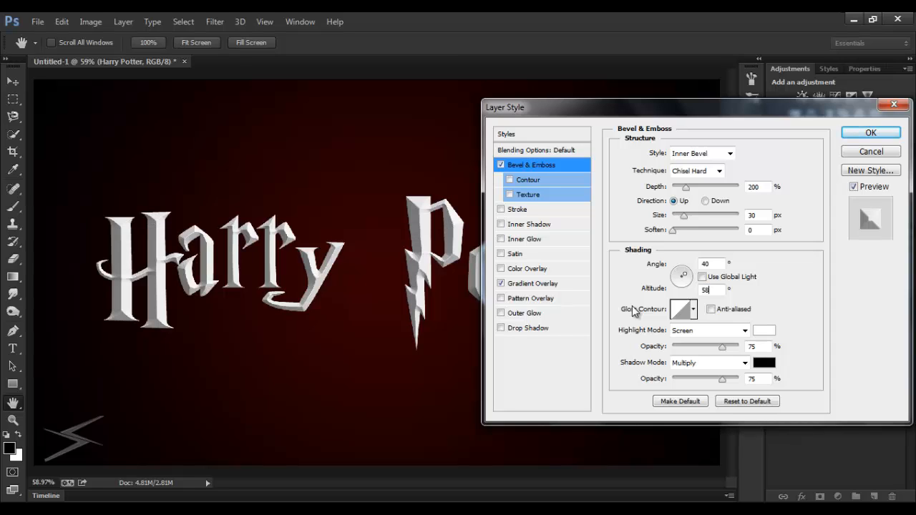
# - Set the bevel's highlight mode to Overlay with the highlight color e4d0c7
pyautogui.click(699, 331)
pyautogui.click(691, 179)
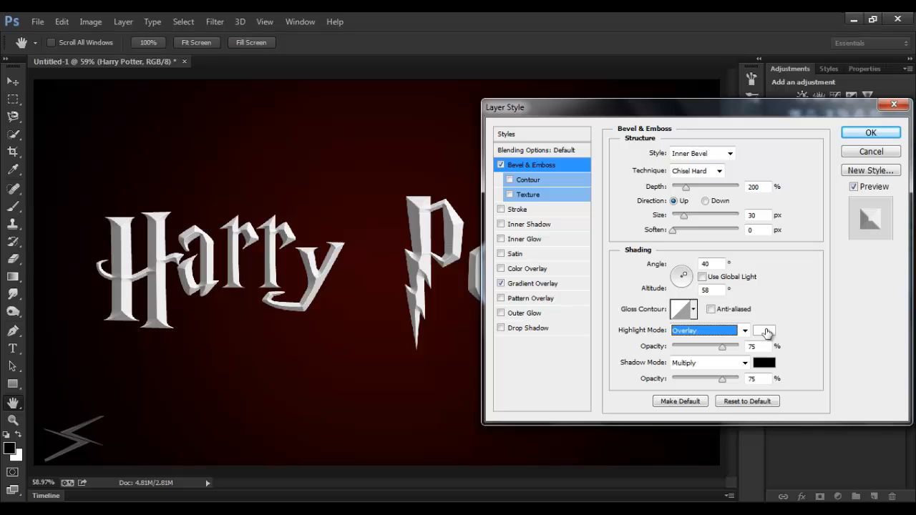
pyautogui.click(712, 289)
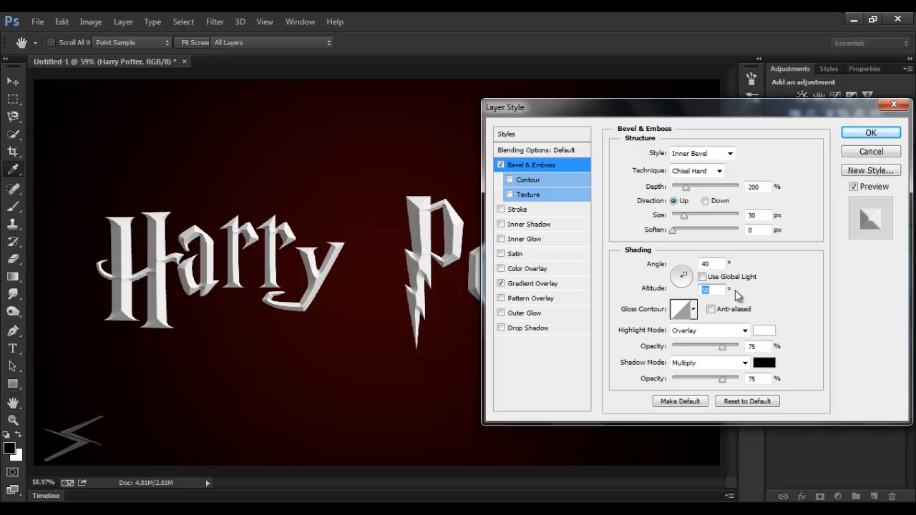
pyautogui.click(764, 330)
pyautogui.write('e4')
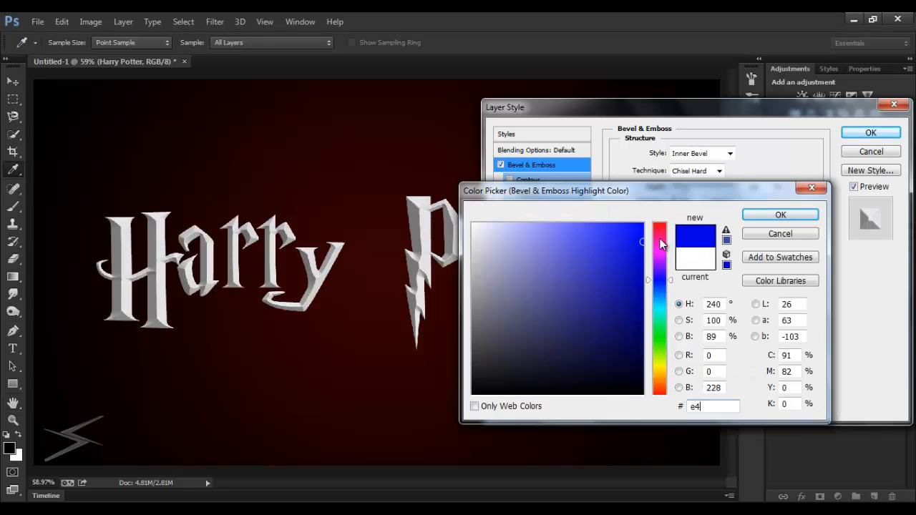
pyautogui.write('d0')
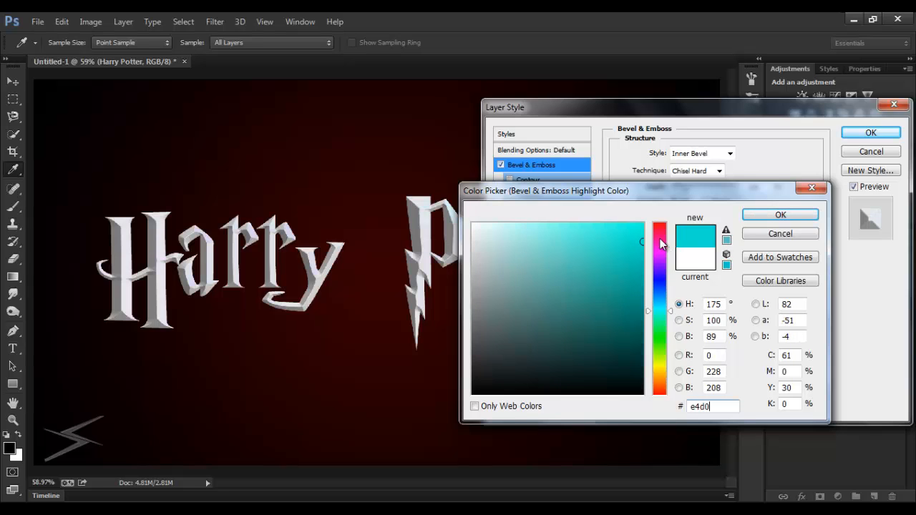
pyautogui.write('c7')
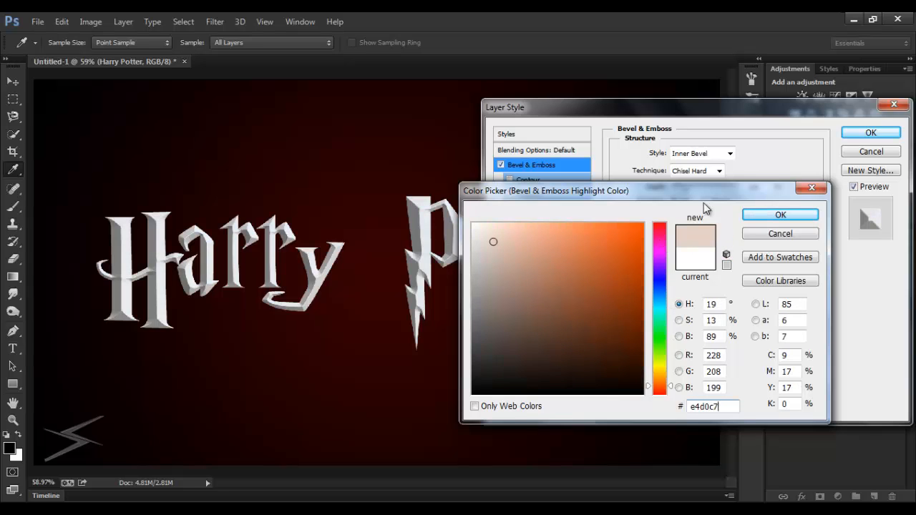
pyautogui.click(781, 215)
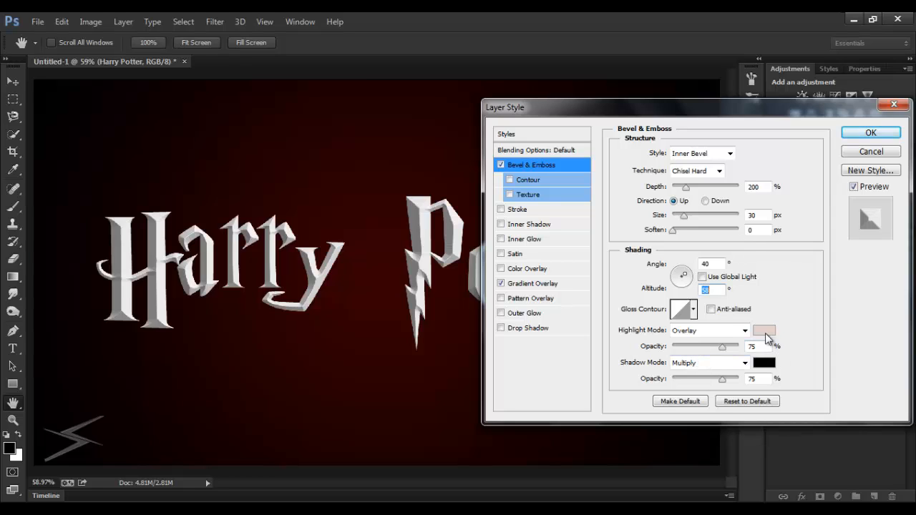
# - Set the bevel's shadow mode to Linear Burn with the shadow color 522213 and 100% opacity
pyautogui.click(698, 362)
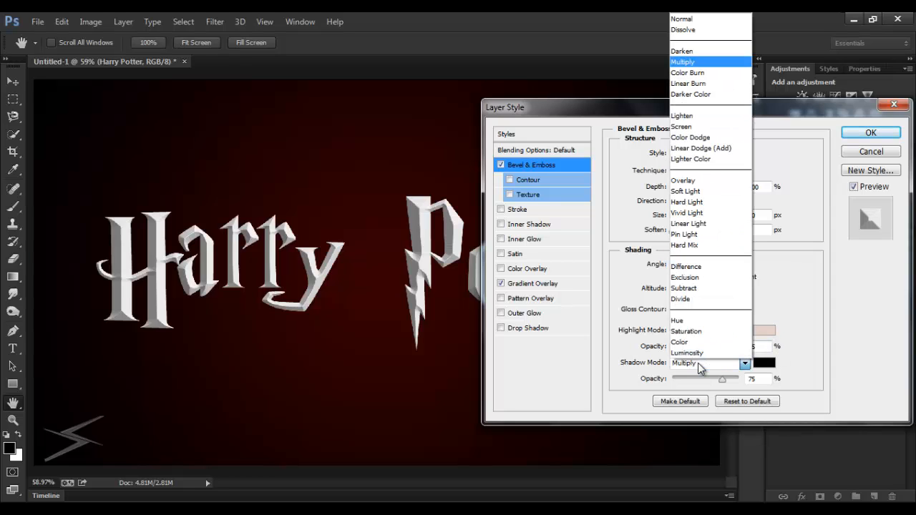
pyautogui.click(688, 83)
pyautogui.click(764, 363)
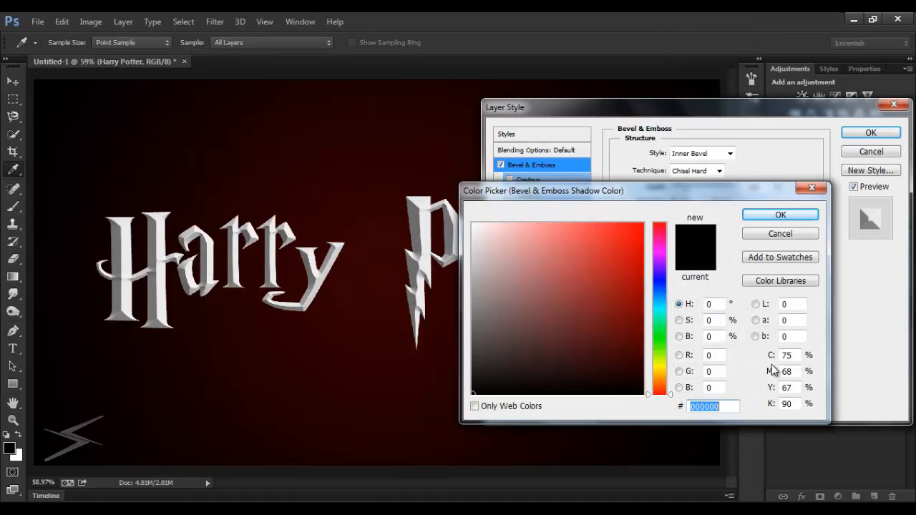
pyautogui.write('5')
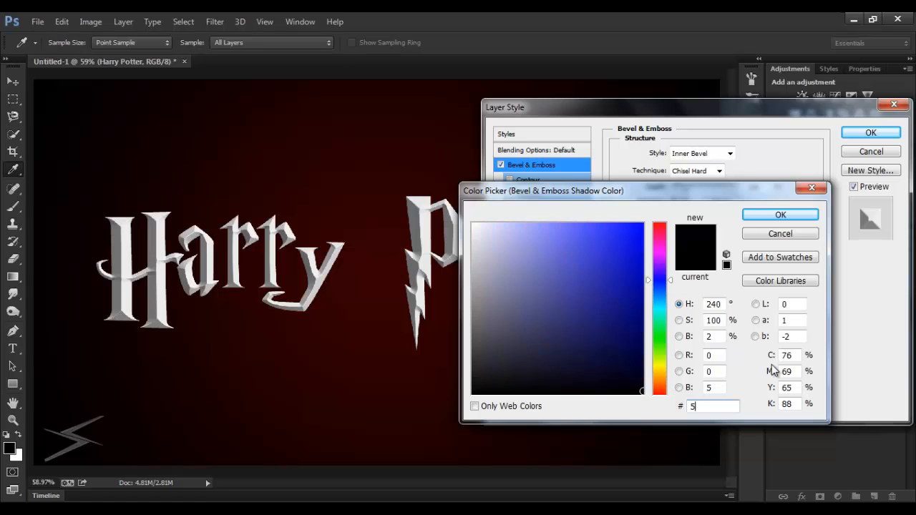
pyautogui.write('22213')
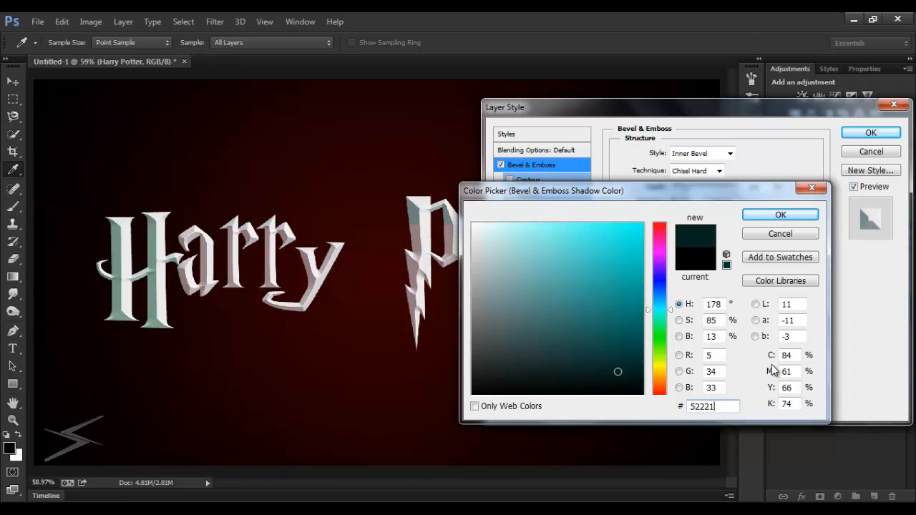
pyautogui.click(799, 217)
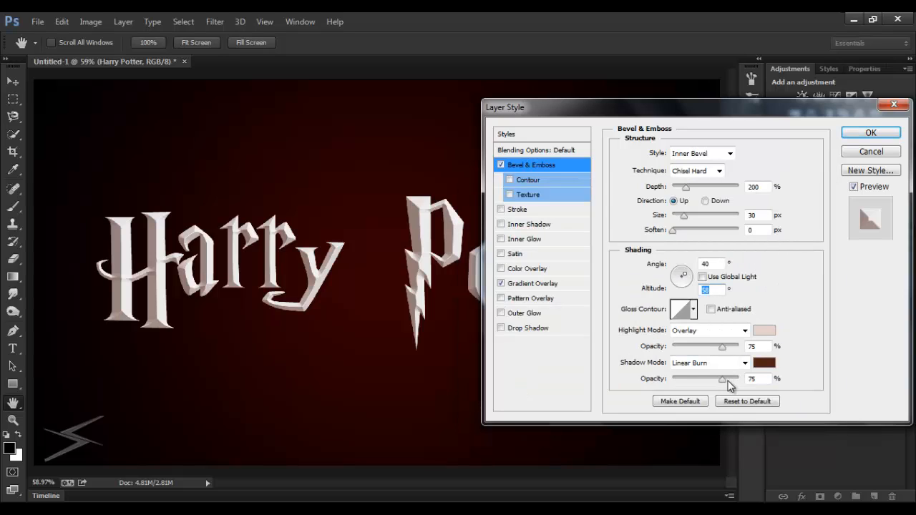
pyautogui.moveTo(724, 380); pyautogui.dragTo(787, 378)
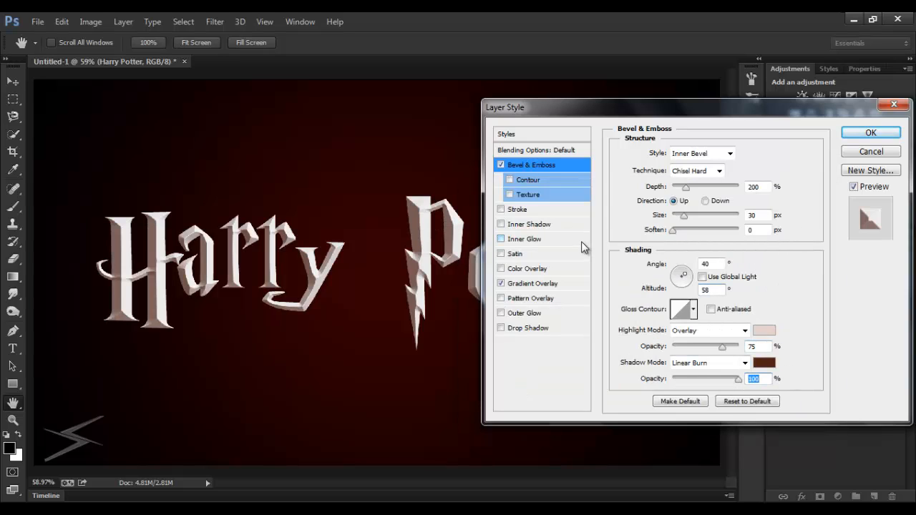
# - Enable the bevel's Contour with the Linear preset and set its range to 58%
pyautogui.click(558, 178)
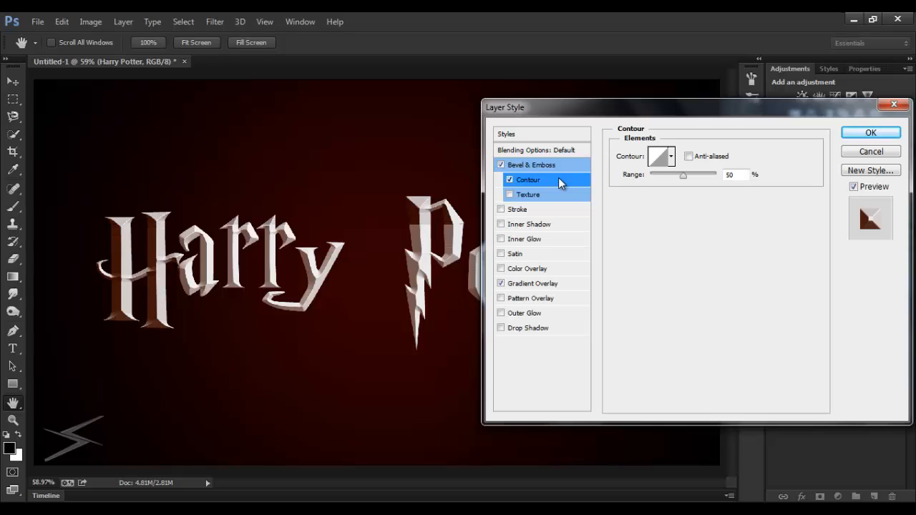
pyautogui.click(666, 157)
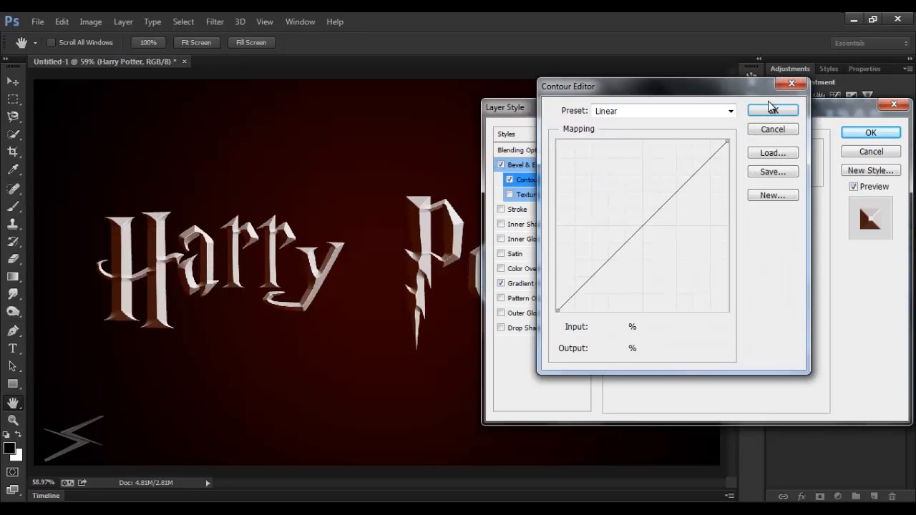
pyautogui.click(770, 108)
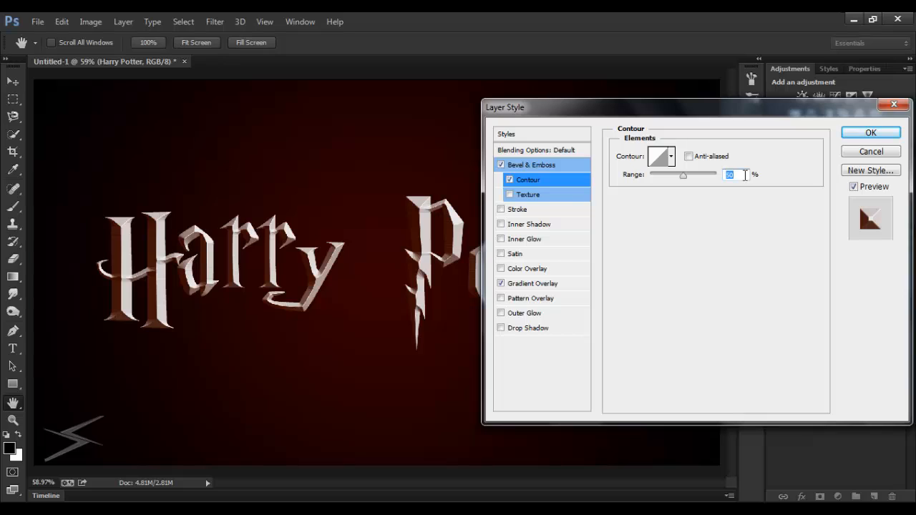
pyautogui.write('5')
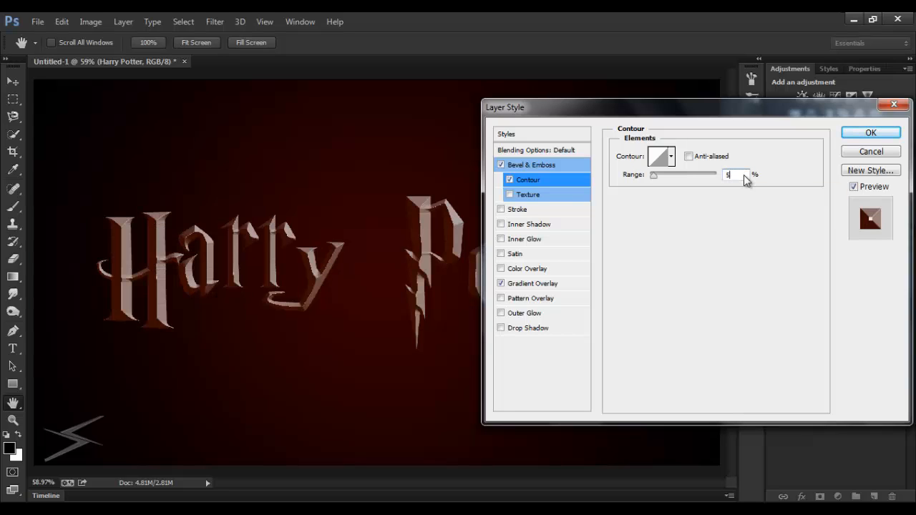
pyautogui.write('8')
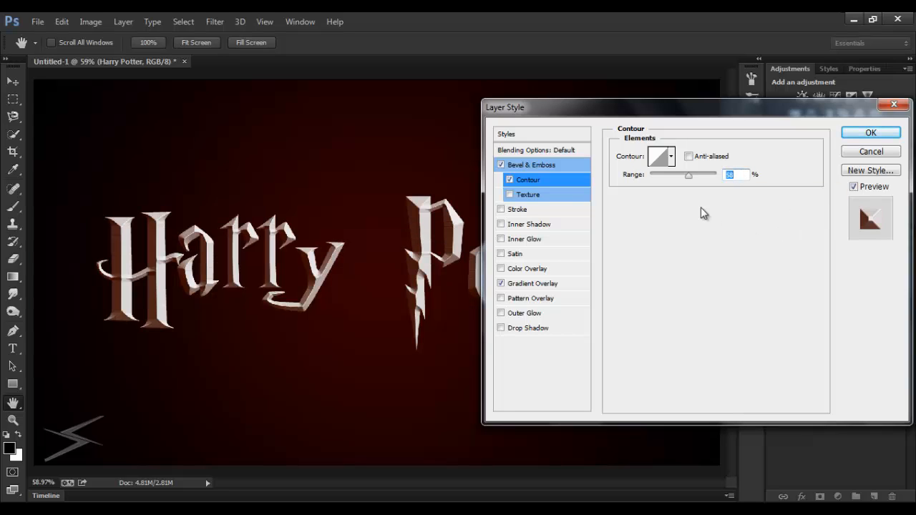
# - Enable the bevel's Texture and choose the Rusted Metal pattern for it
pyautogui.click(544, 194)
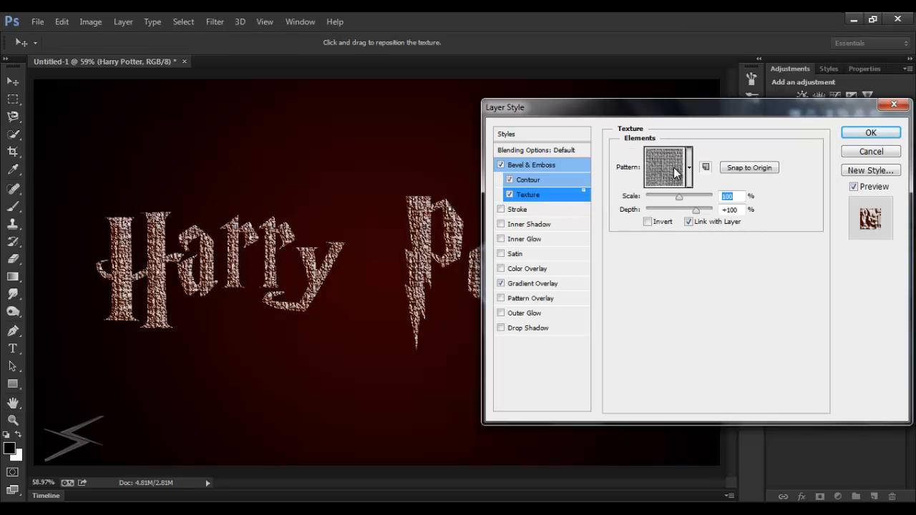
pyautogui.click(689, 170)
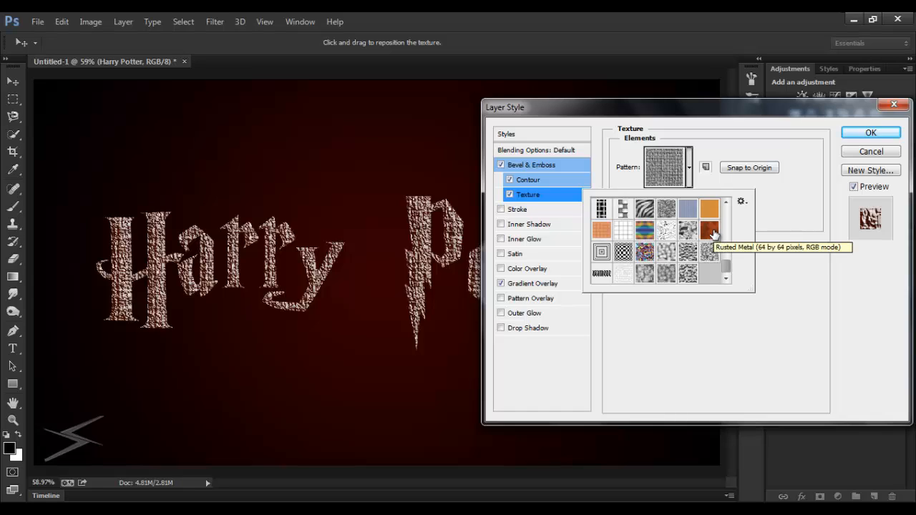
pyautogui.click(712, 233)
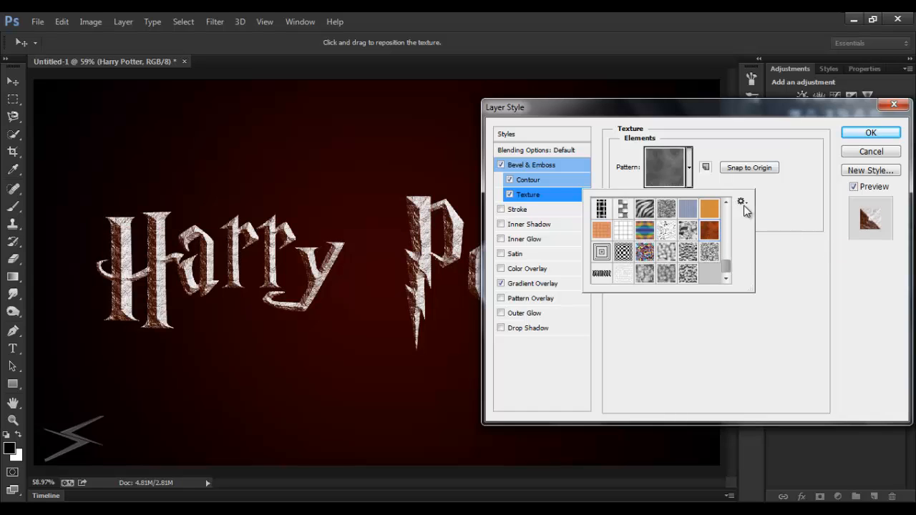
pyautogui.click(742, 201)
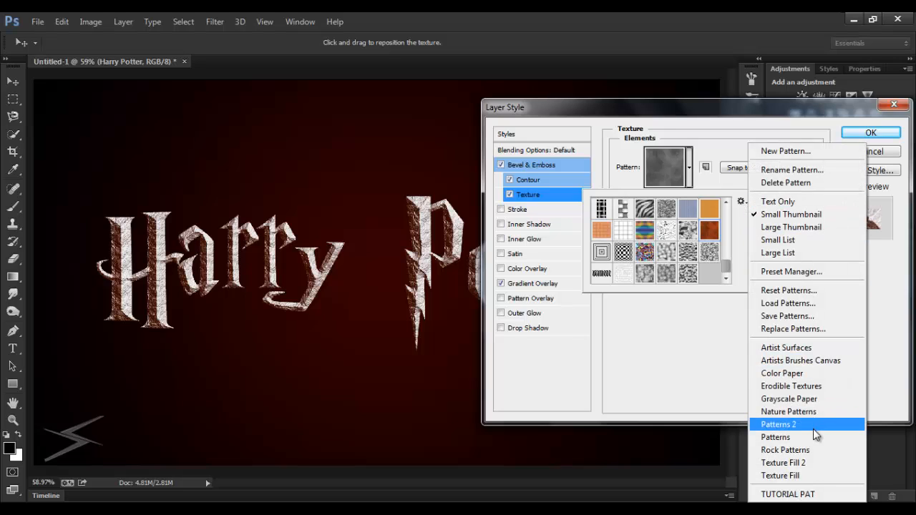
pyautogui.click(733, 234)
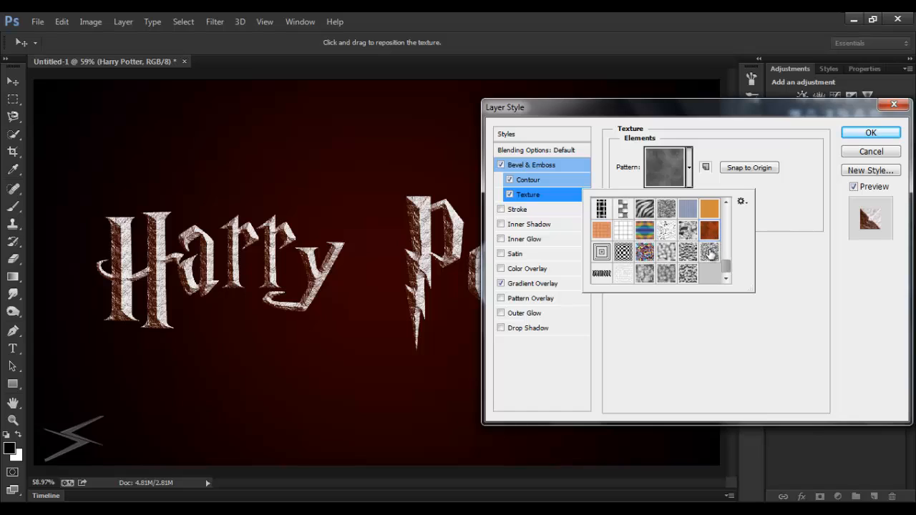
# - Set the bevel texture's scale to 100% and its depth to 30%
pyautogui.click(776, 195)
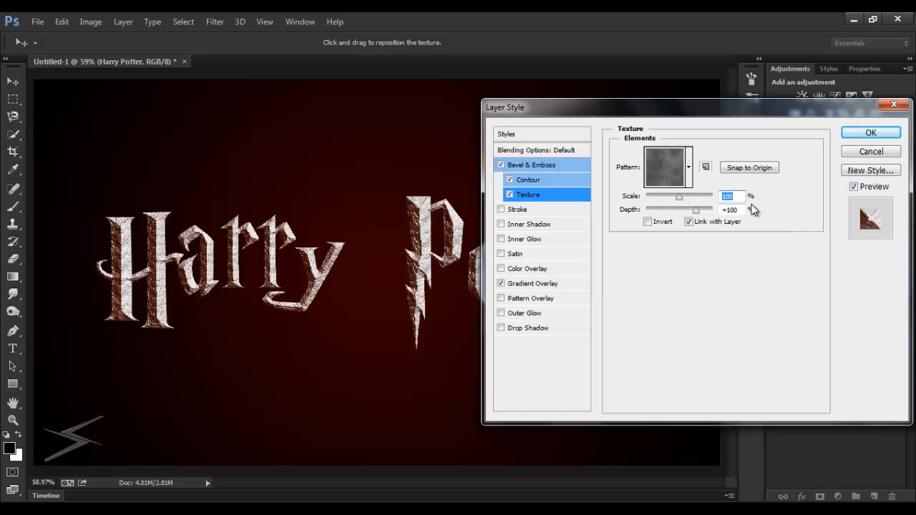
pyautogui.write('30')
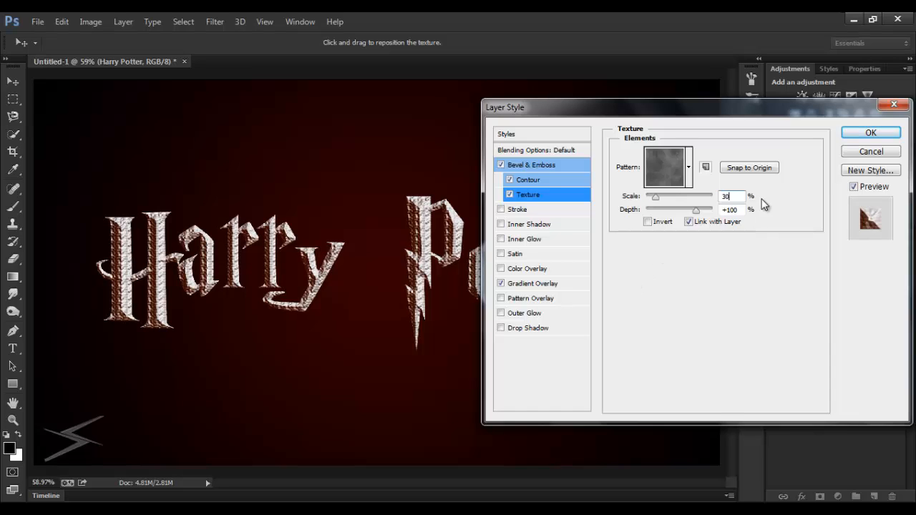
pyautogui.doubleClick(727, 196)
pyautogui.write('100')
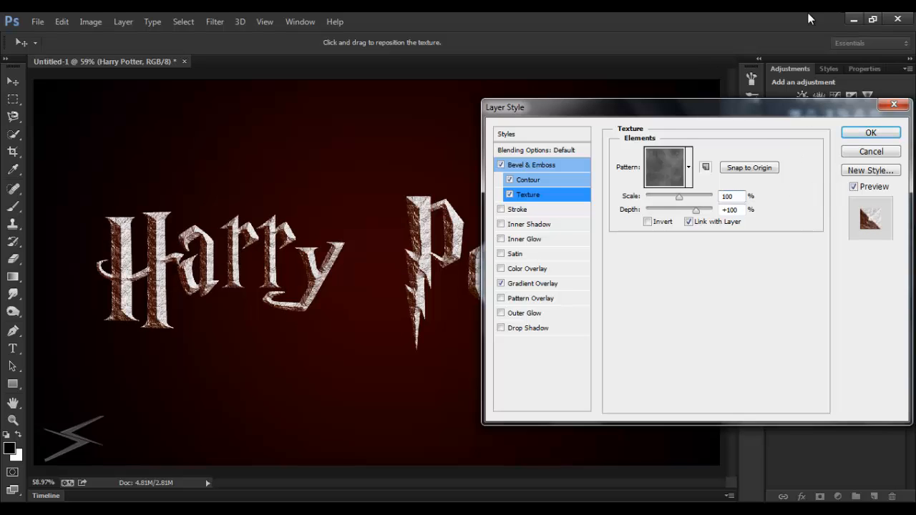
pyautogui.doubleClick(737, 209)
pyautogui.write('30')
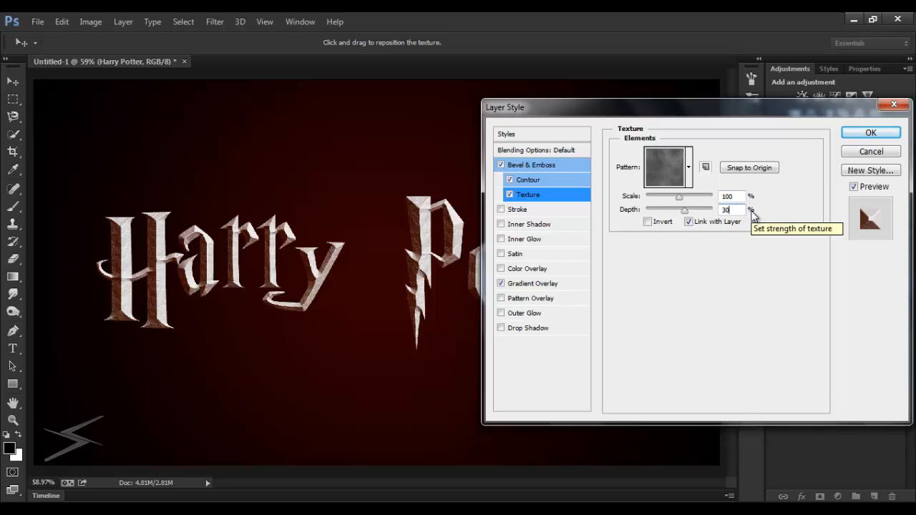
# - Add an Inner Shadow with the Overlay blend mode and white (ffffff) as its color
pyautogui.click(550, 224)
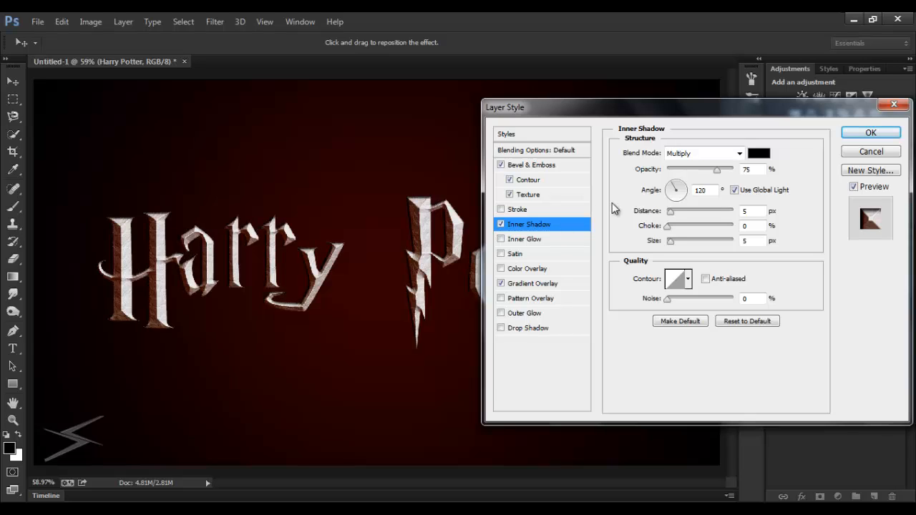
pyautogui.click(698, 153)
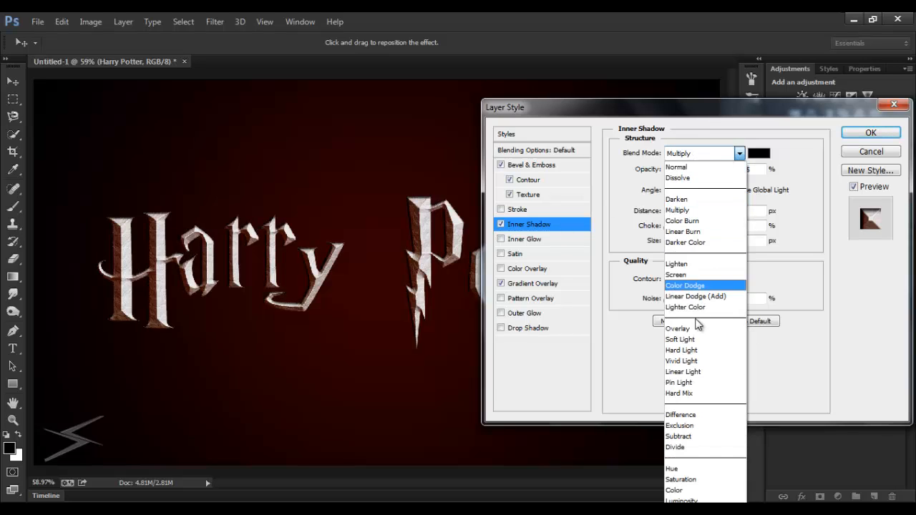
pyautogui.click(691, 329)
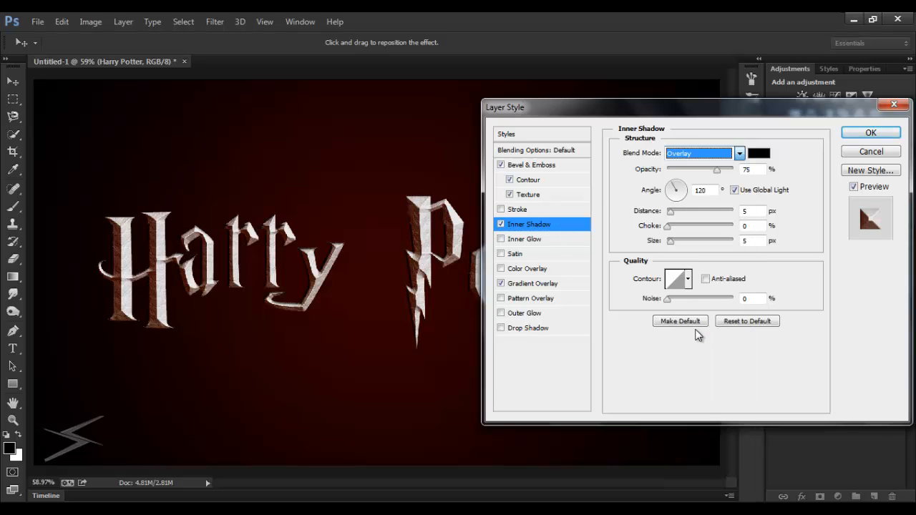
pyautogui.click(758, 154)
pyautogui.click(472, 224)
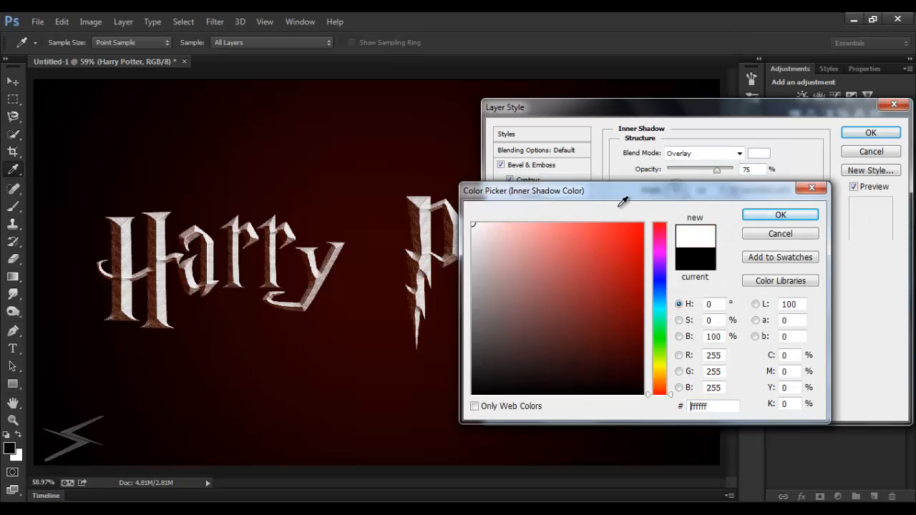
pyautogui.click(774, 215)
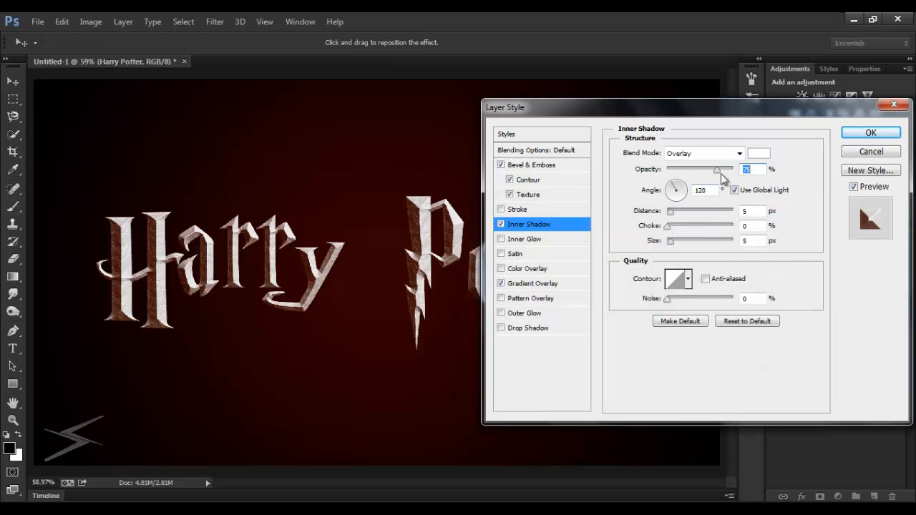
# - Give the inner shadow 100% opacity, a 180° angle without global light, 10 px distance and 15 px size
pyautogui.moveTo(717, 170); pyautogui.dragTo(741, 171)
pyautogui.click(650, 192)
pyautogui.write('1')
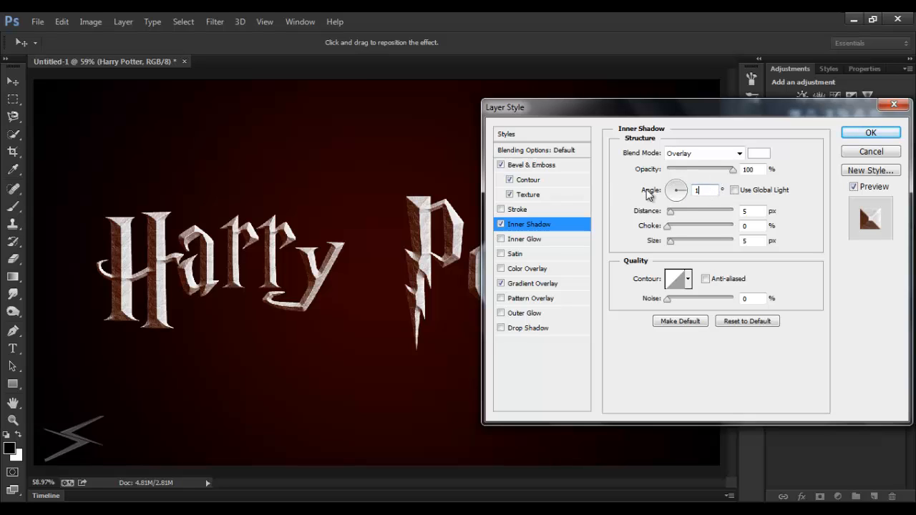
pyautogui.write('80')
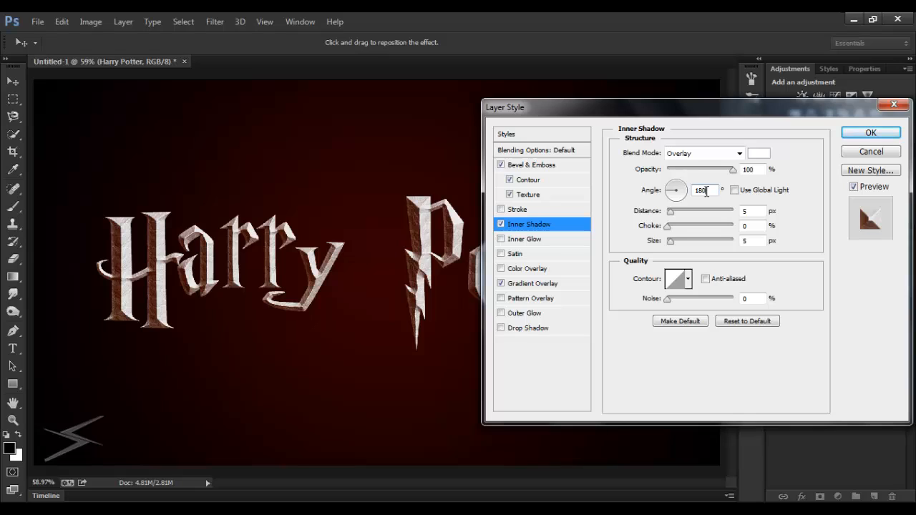
pyautogui.press('Tab')
pyautogui.write('10')
pyautogui.click(754, 240)
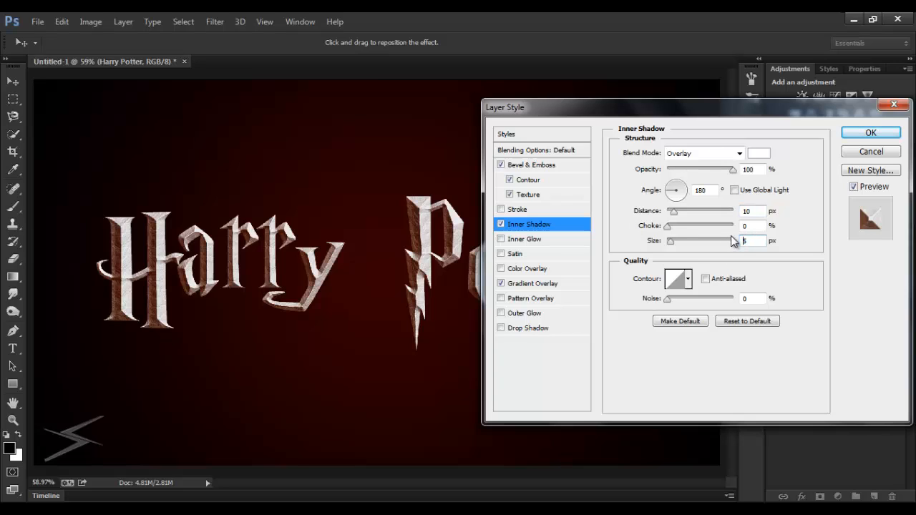
pyautogui.write('15')
# - Add a Satin effect to the text and set its blend mode to Linear Burn
pyautogui.moveTo(587, 107); pyautogui.dragTo(602, 148)
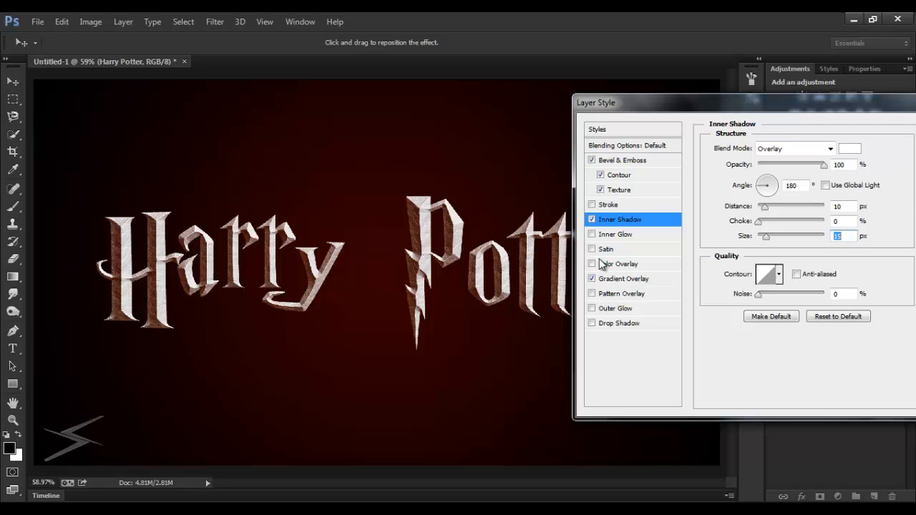
pyautogui.click(623, 248)
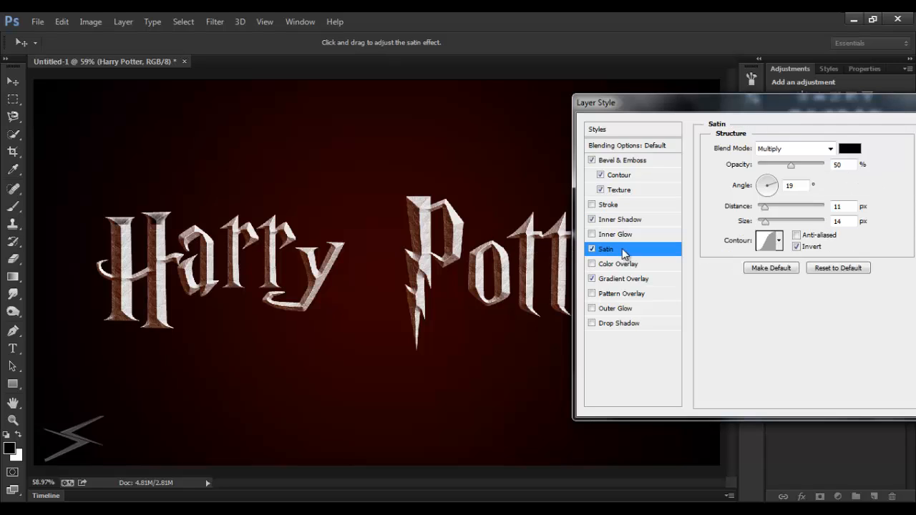
pyautogui.click(785, 149)
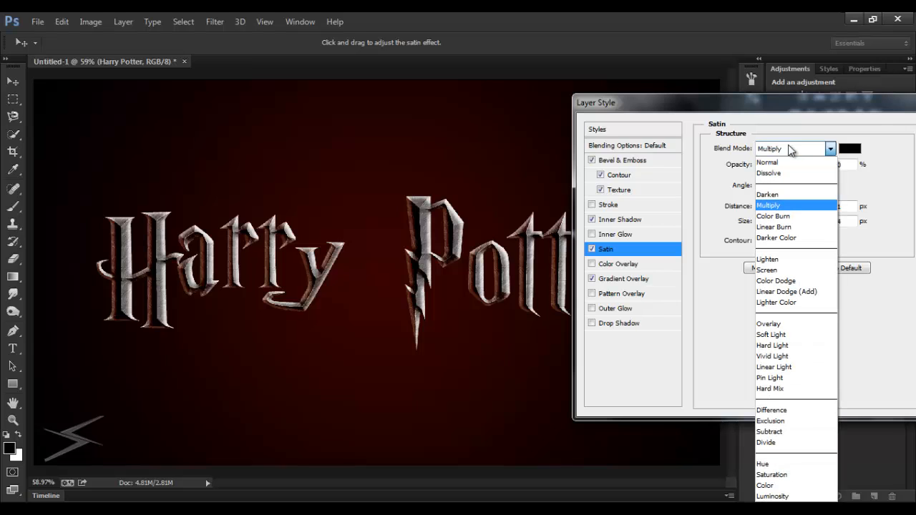
pyautogui.click(796, 227)
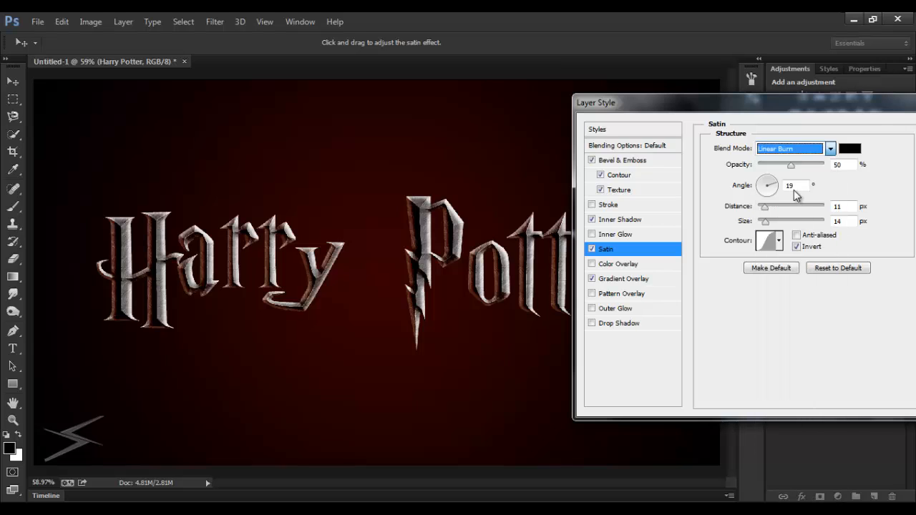
# - Set the satin effect's color to 4c5161
pyautogui.click(851, 149)
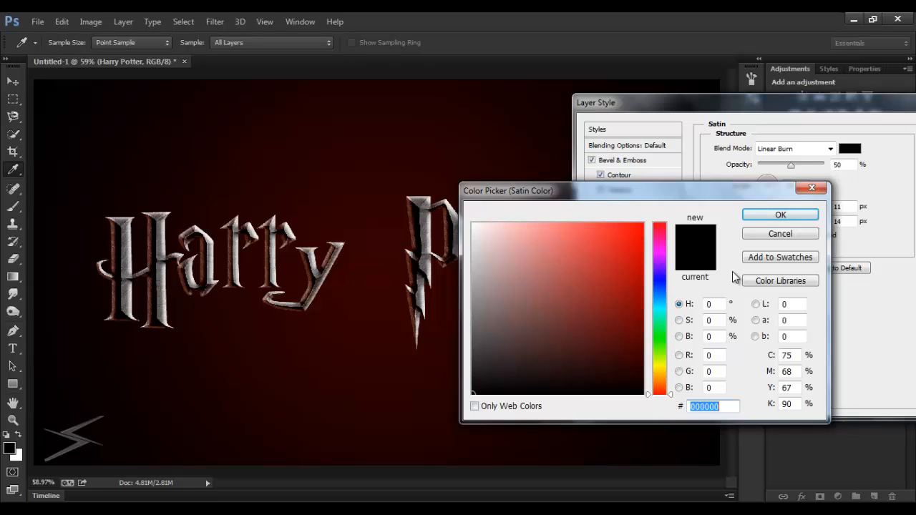
pyautogui.write('4c')
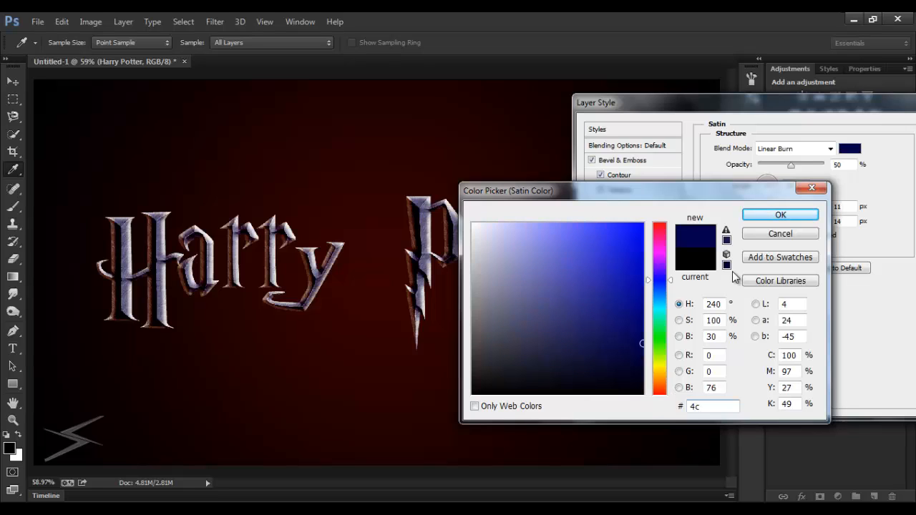
pyautogui.write('51')
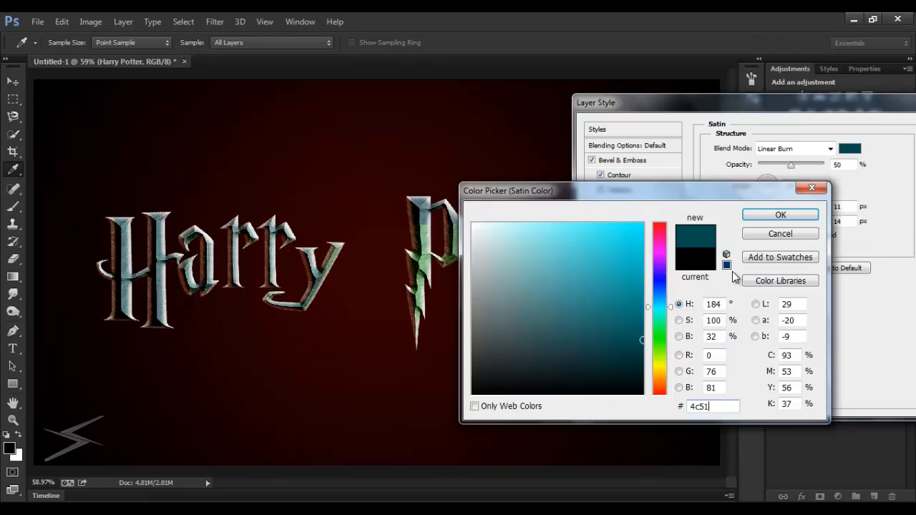
pyautogui.write('61')
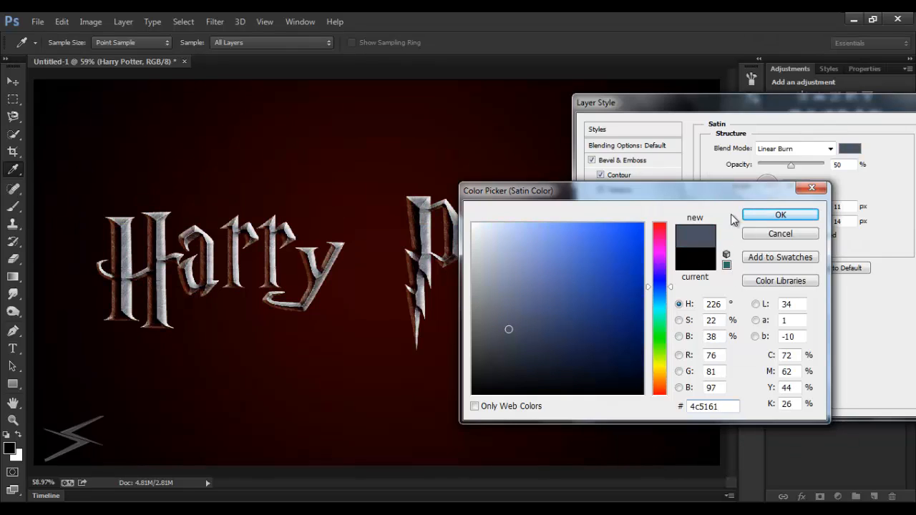
pyautogui.click(780, 215)
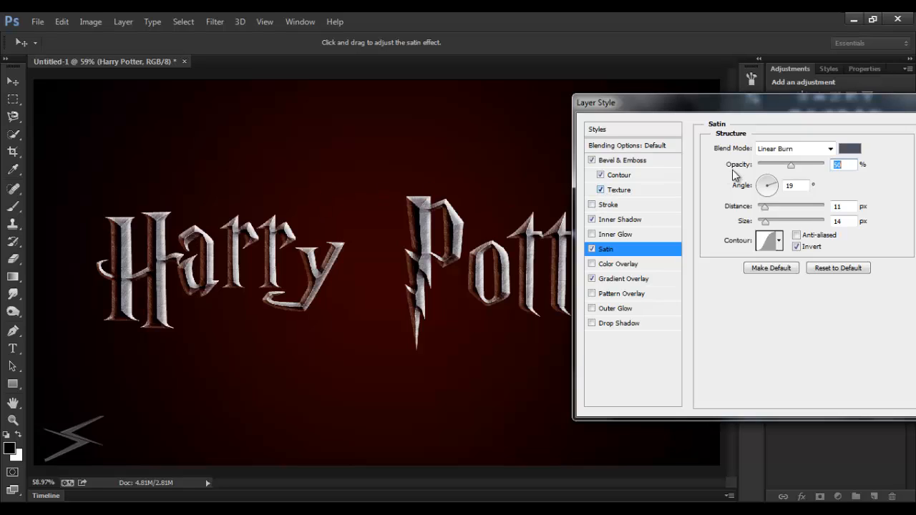
# - Give the satin effect 45% opacity, 100 px distance and 40 px size
pyautogui.write('45')
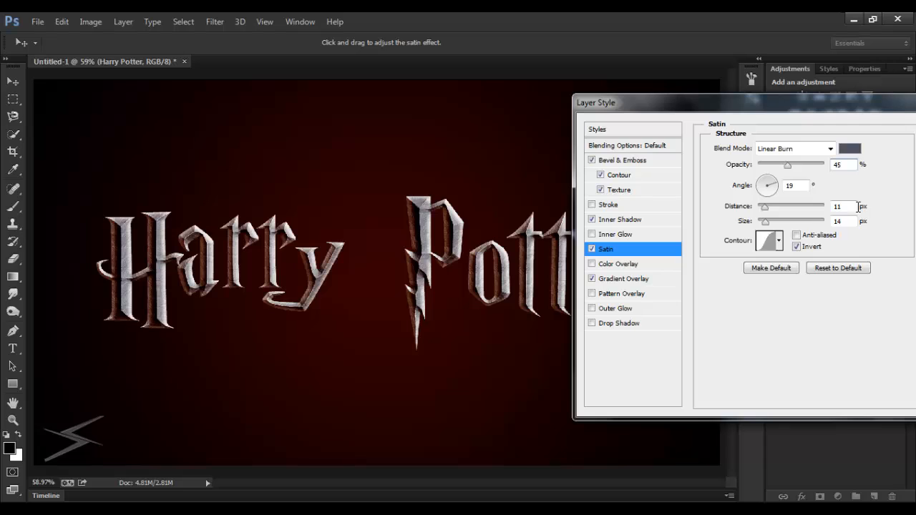
pyautogui.press('Tab')
pyautogui.press('Tab')
pyautogui.press('BackSpace')
pyautogui.write('100')
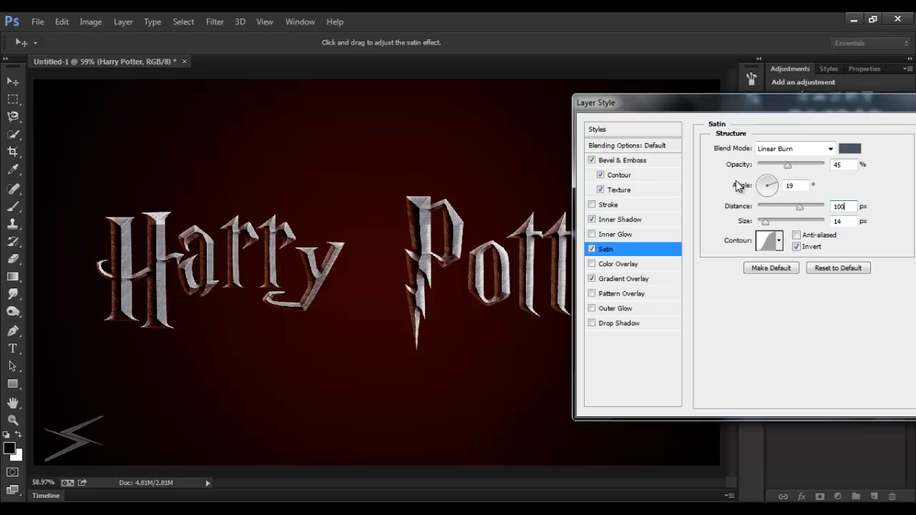
pyautogui.press('Tab')
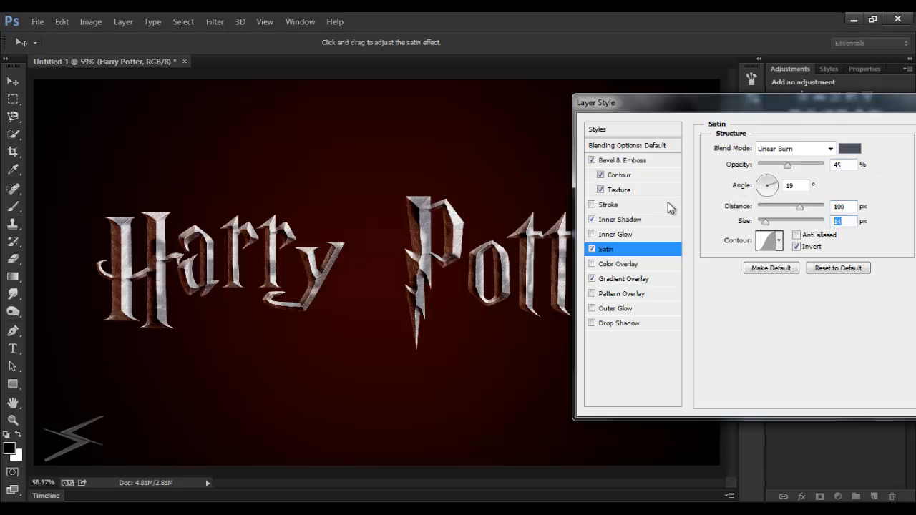
pyautogui.write('40')
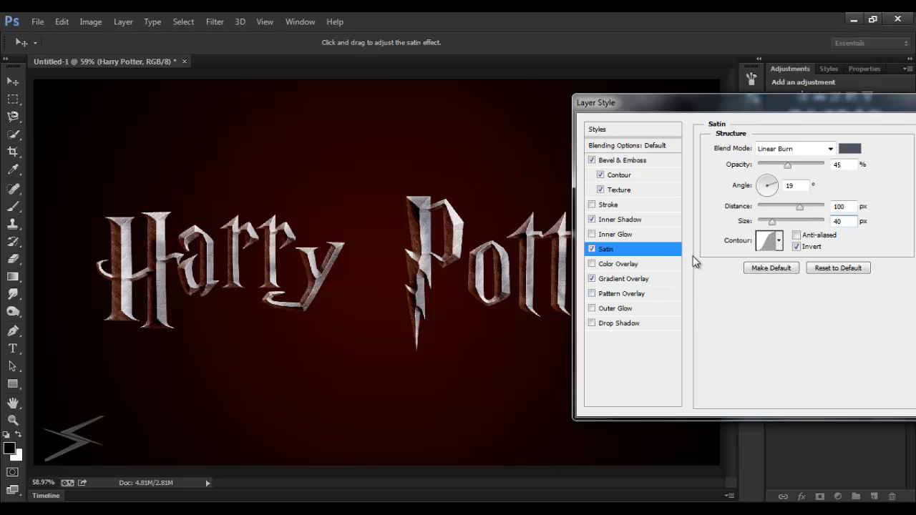
# - Add an Inner Glow to the text with the Overlay blend mode and 35% opacity
pyautogui.click(639, 232)
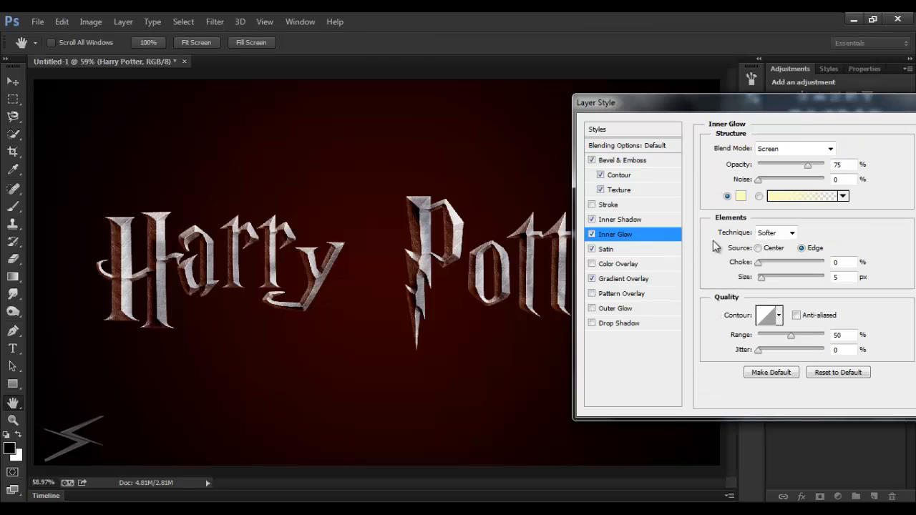
pyautogui.click(785, 149)
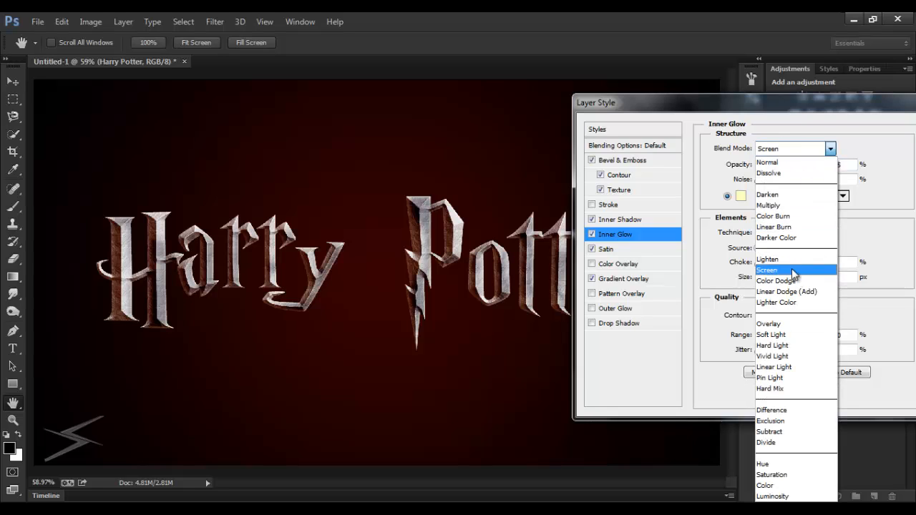
pyautogui.click(791, 324)
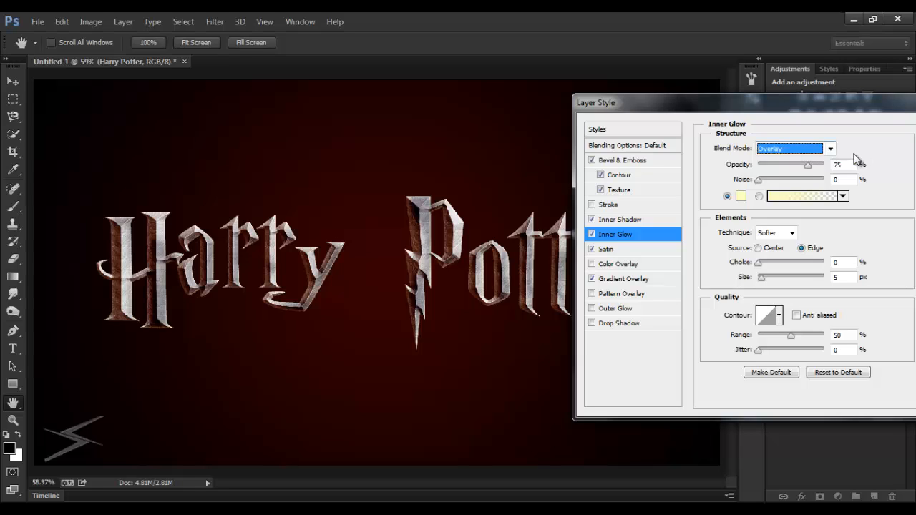
pyautogui.press('Tab')
pyautogui.write('35')
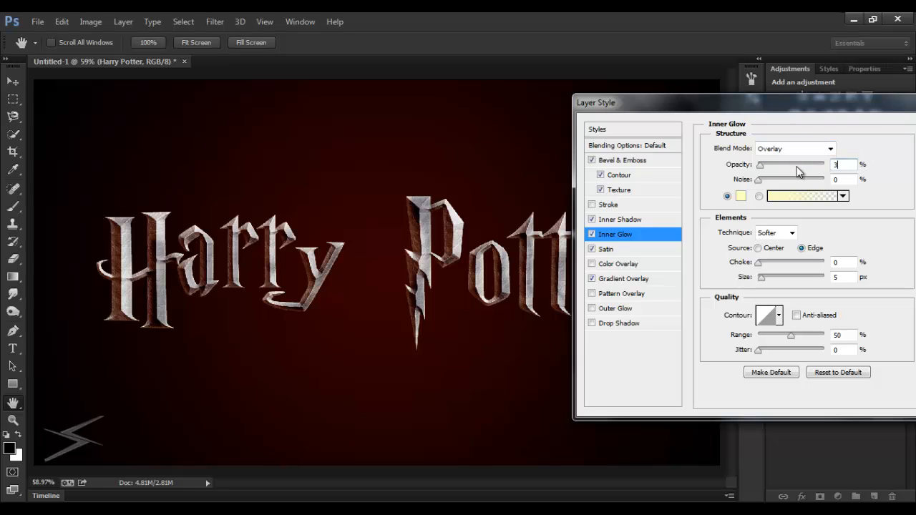
# - Set the inner glow's color to white (ffffff) and apply the layer styles to the text
pyautogui.click(740, 196)
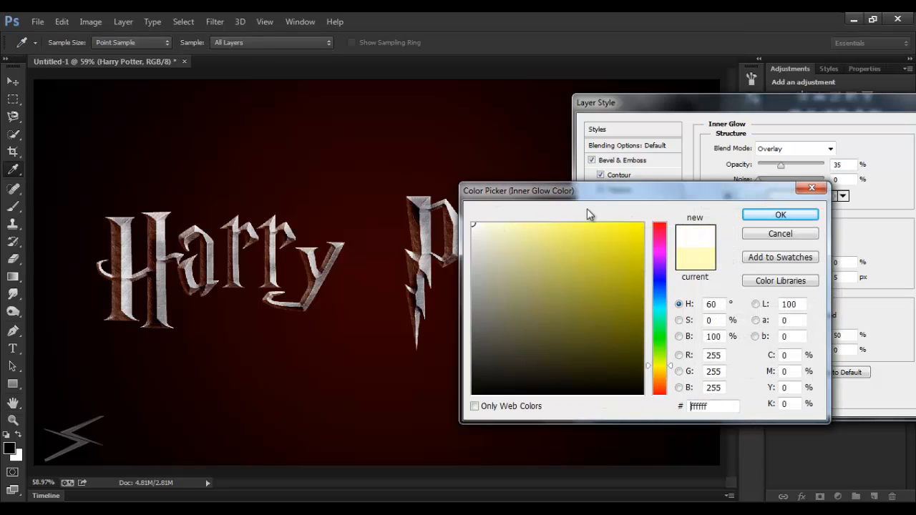
pyautogui.click(780, 215)
pyautogui.moveTo(651, 108); pyautogui.dragTo(354, 123)
pyautogui.click(669, 143)
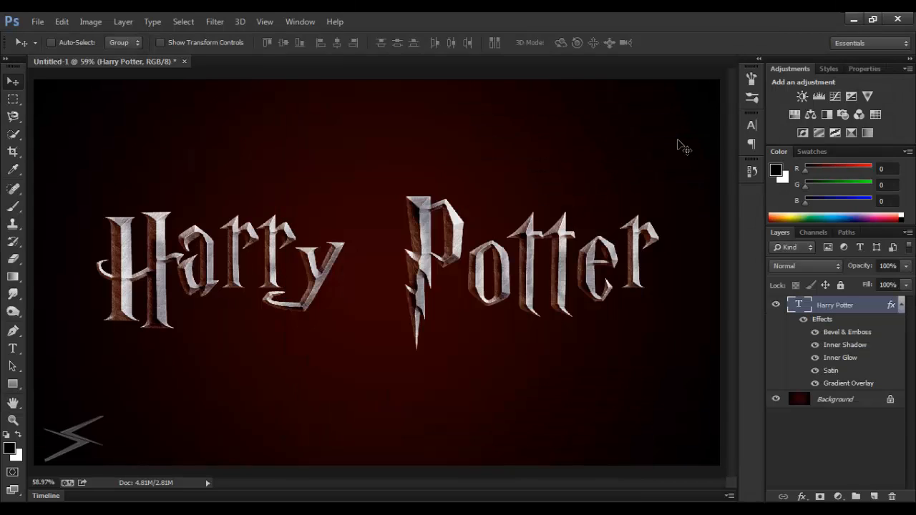